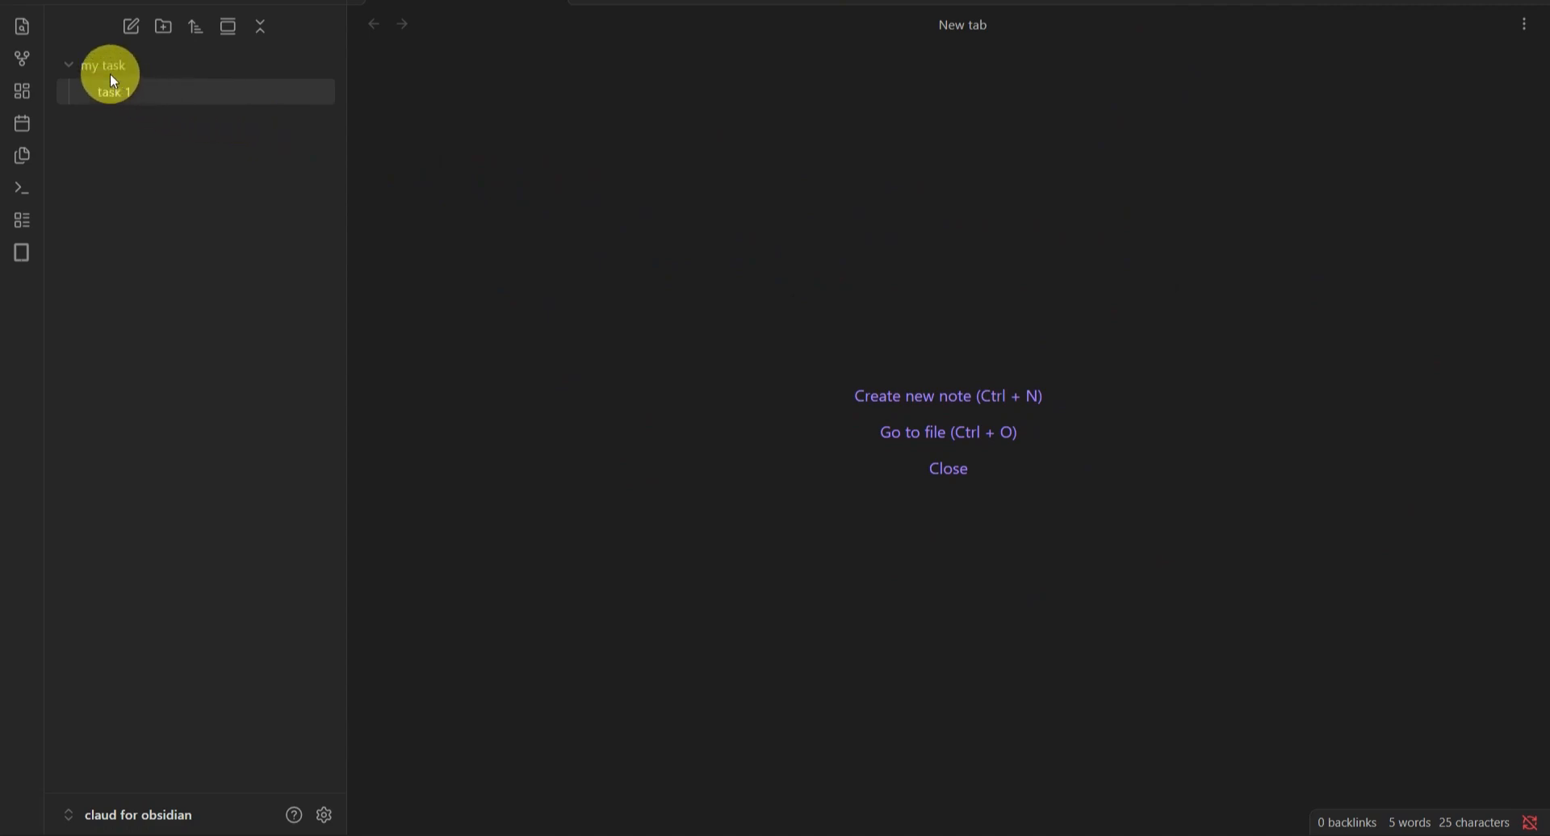
pyautogui.click(71, 61)
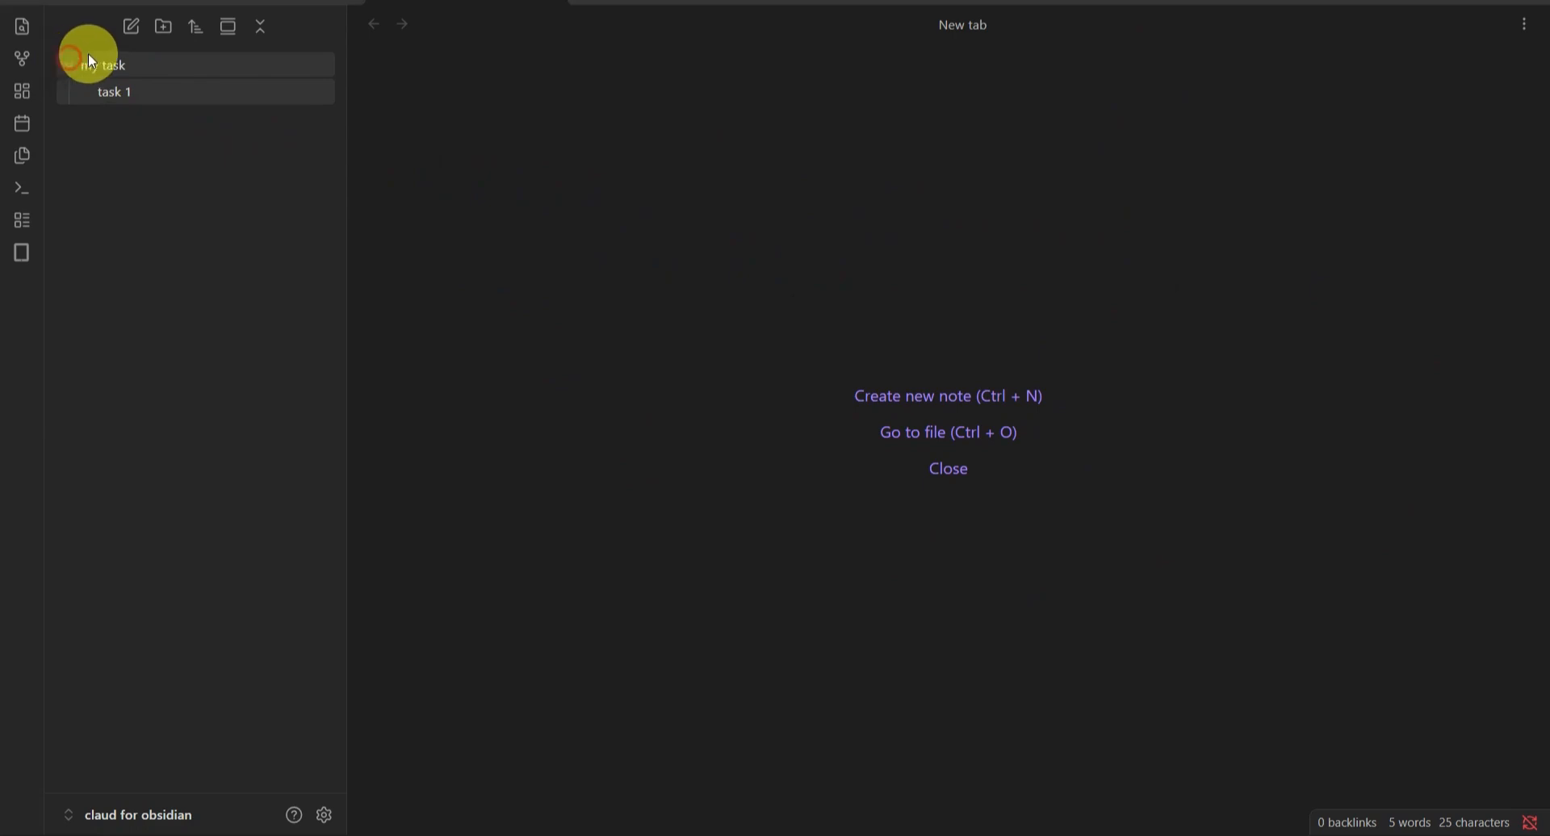
pyautogui.click(95, 59)
pyautogui.click(127, 58)
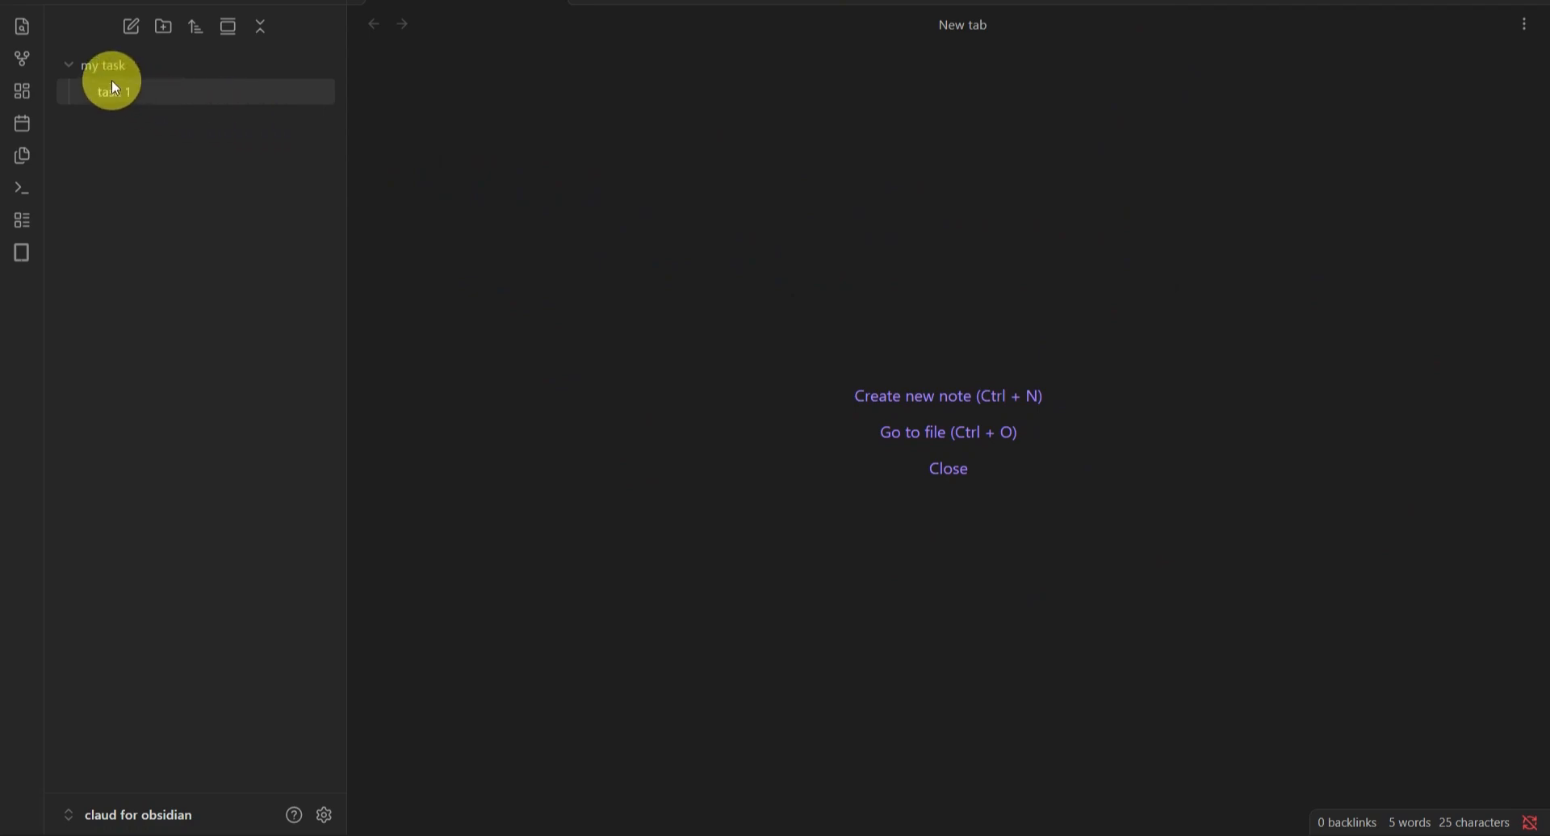
pyautogui.click(70, 58)
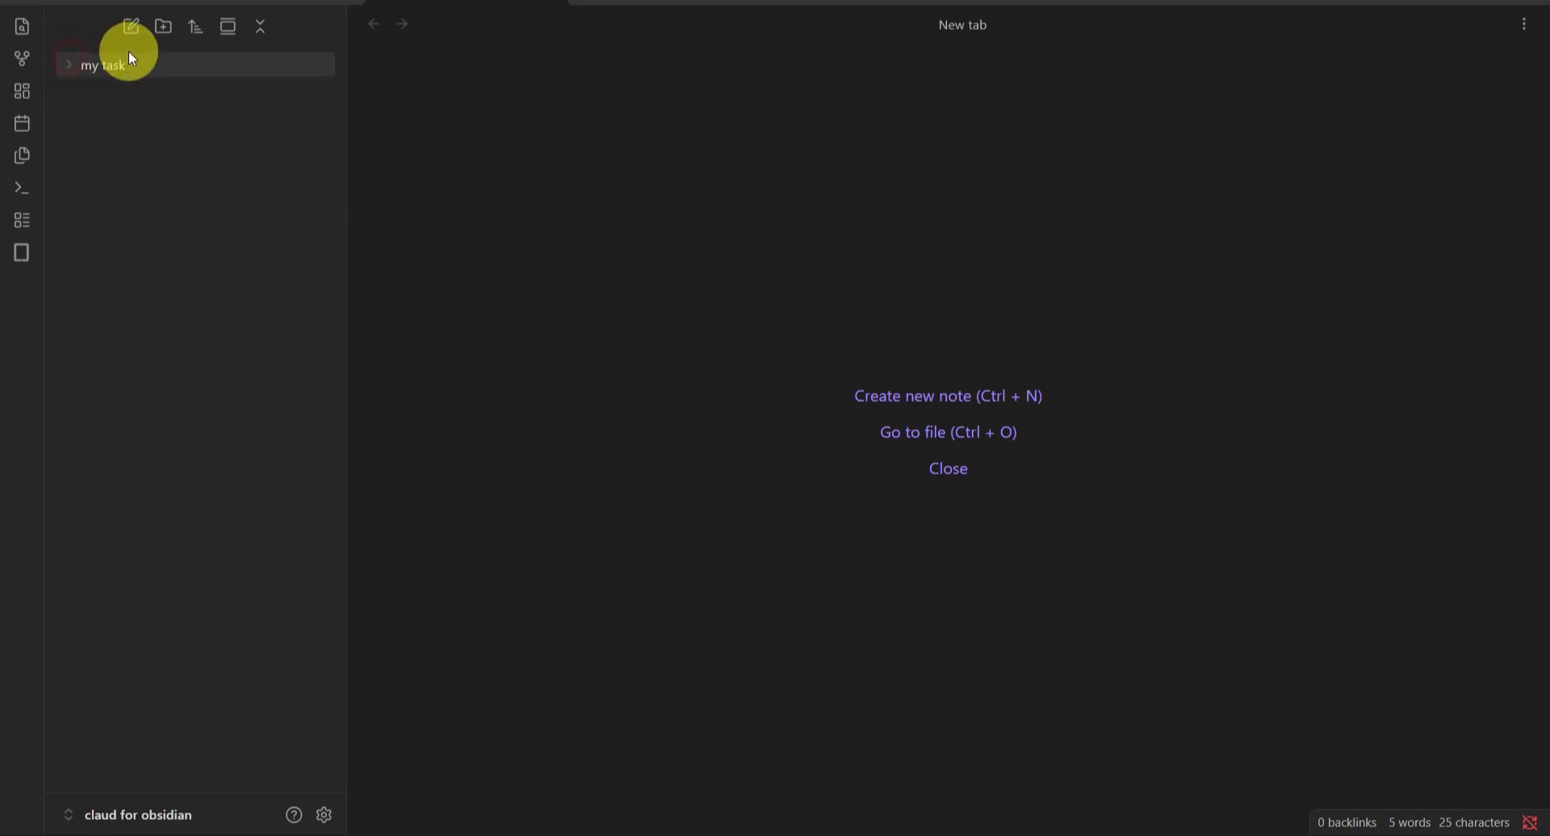
# Step: Create a new top-level folder named "project" in the vault
pyautogui.click(164, 30)
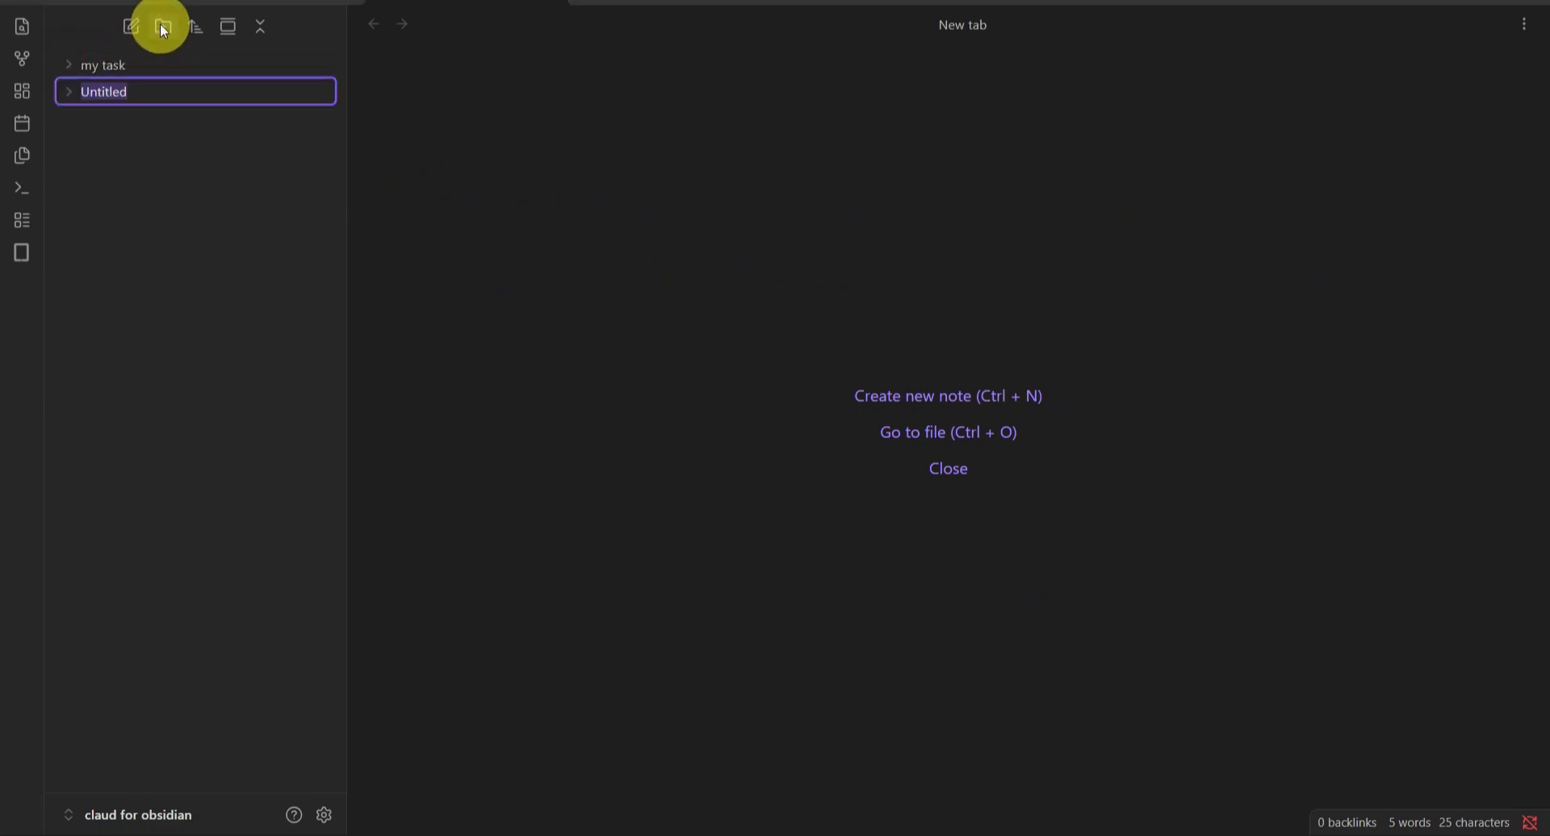
pyautogui.write('project')
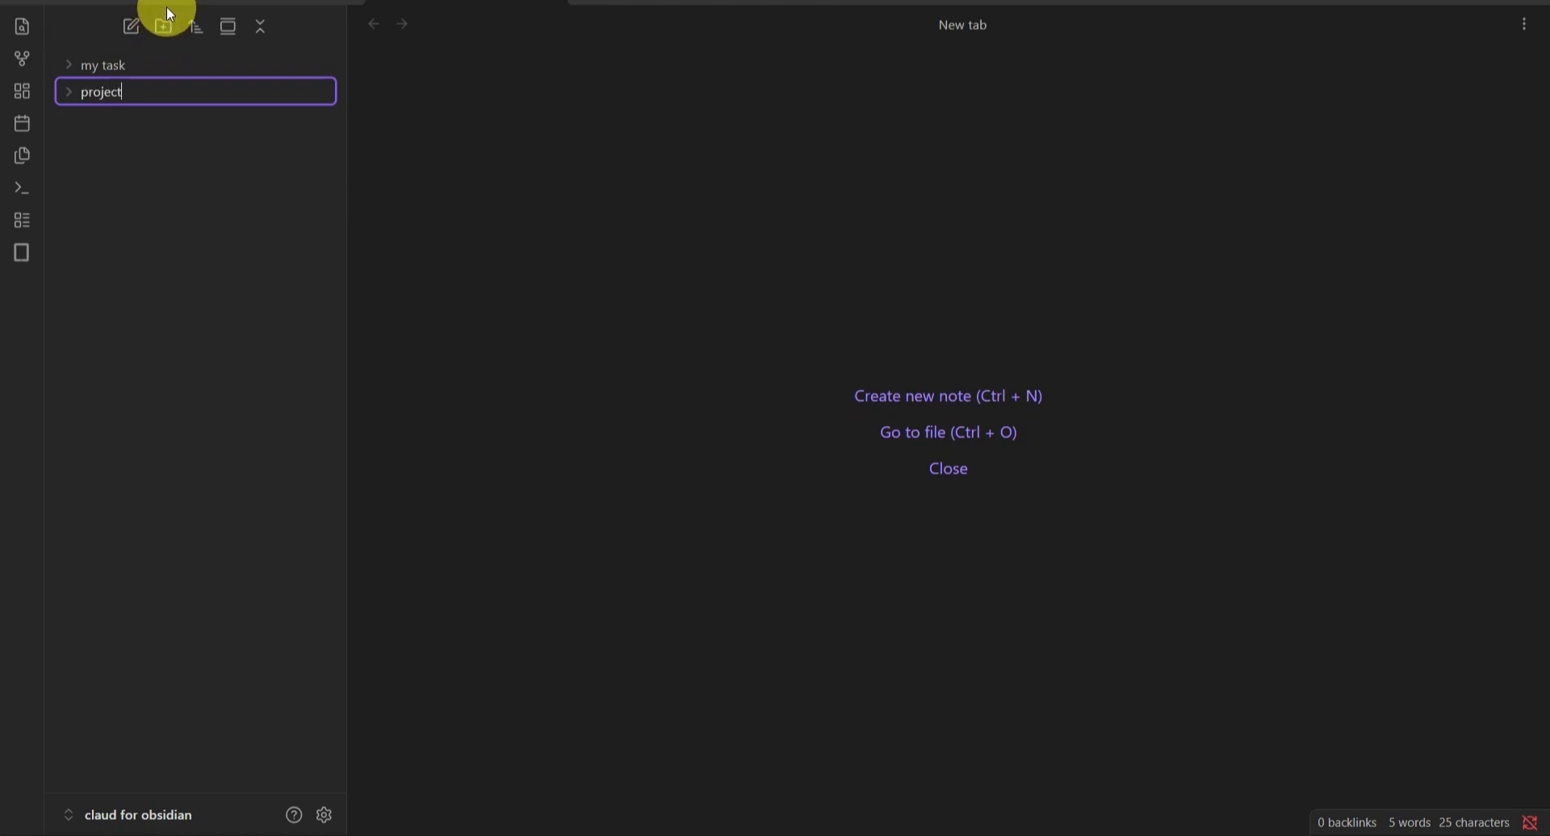
pyautogui.press('Return')
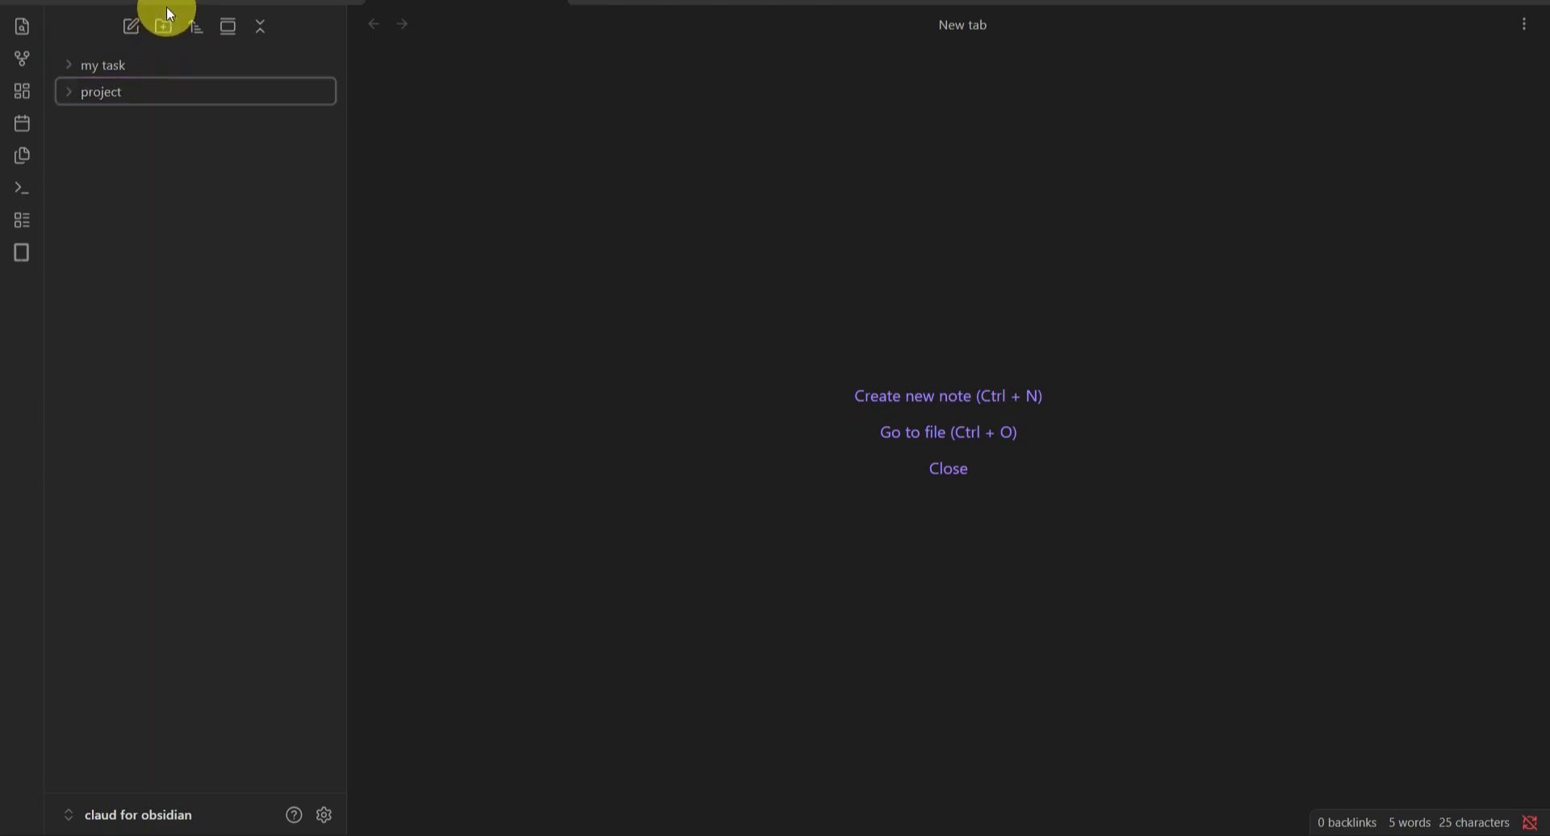
# Step: Create a note inside the project folder and title it "pro 1"
pyautogui.rightClick(174, 89)
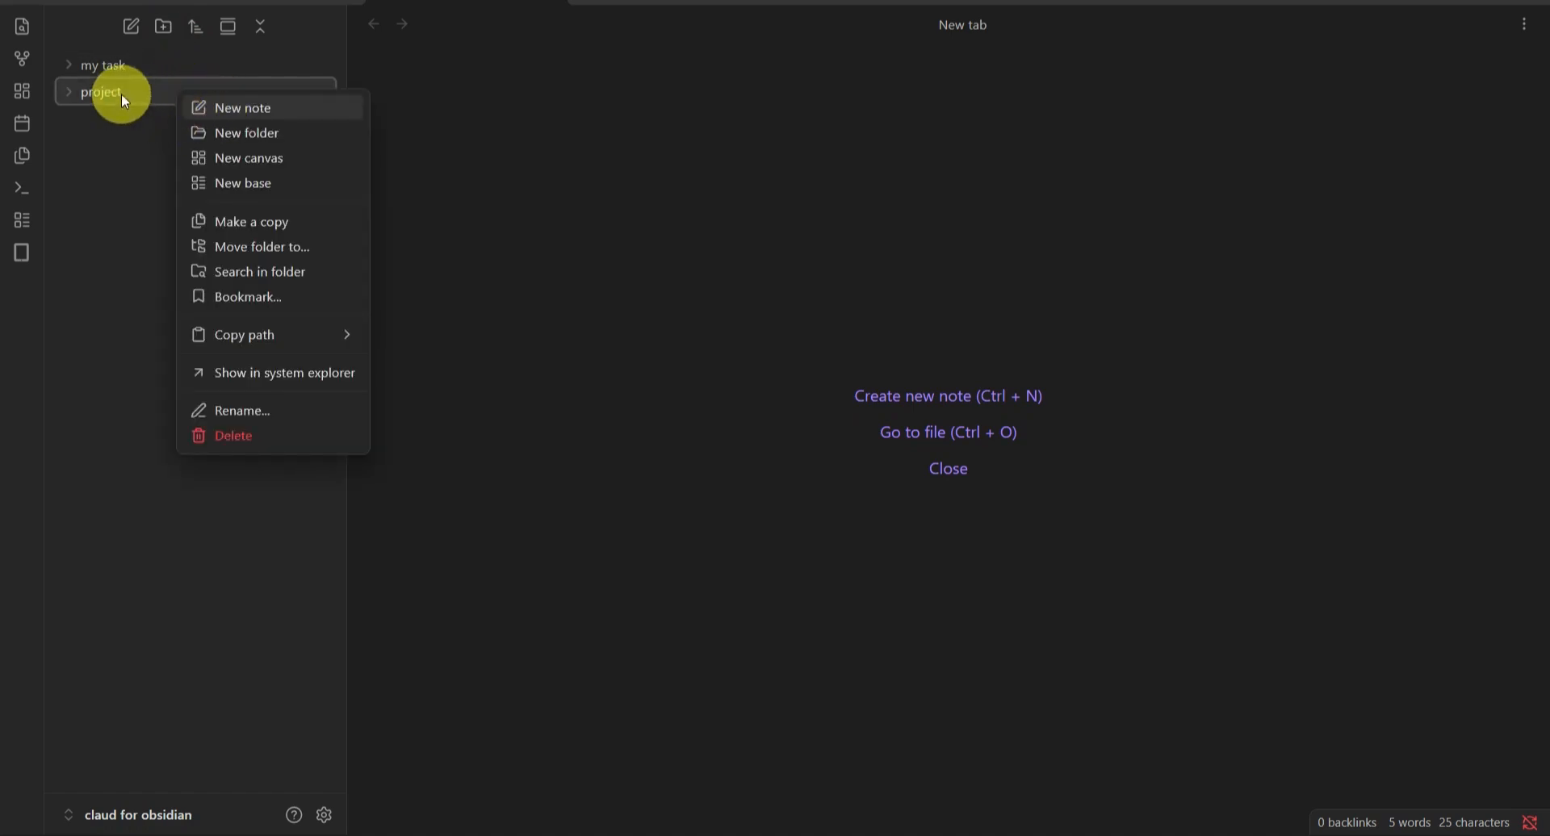
pyautogui.click(268, 110)
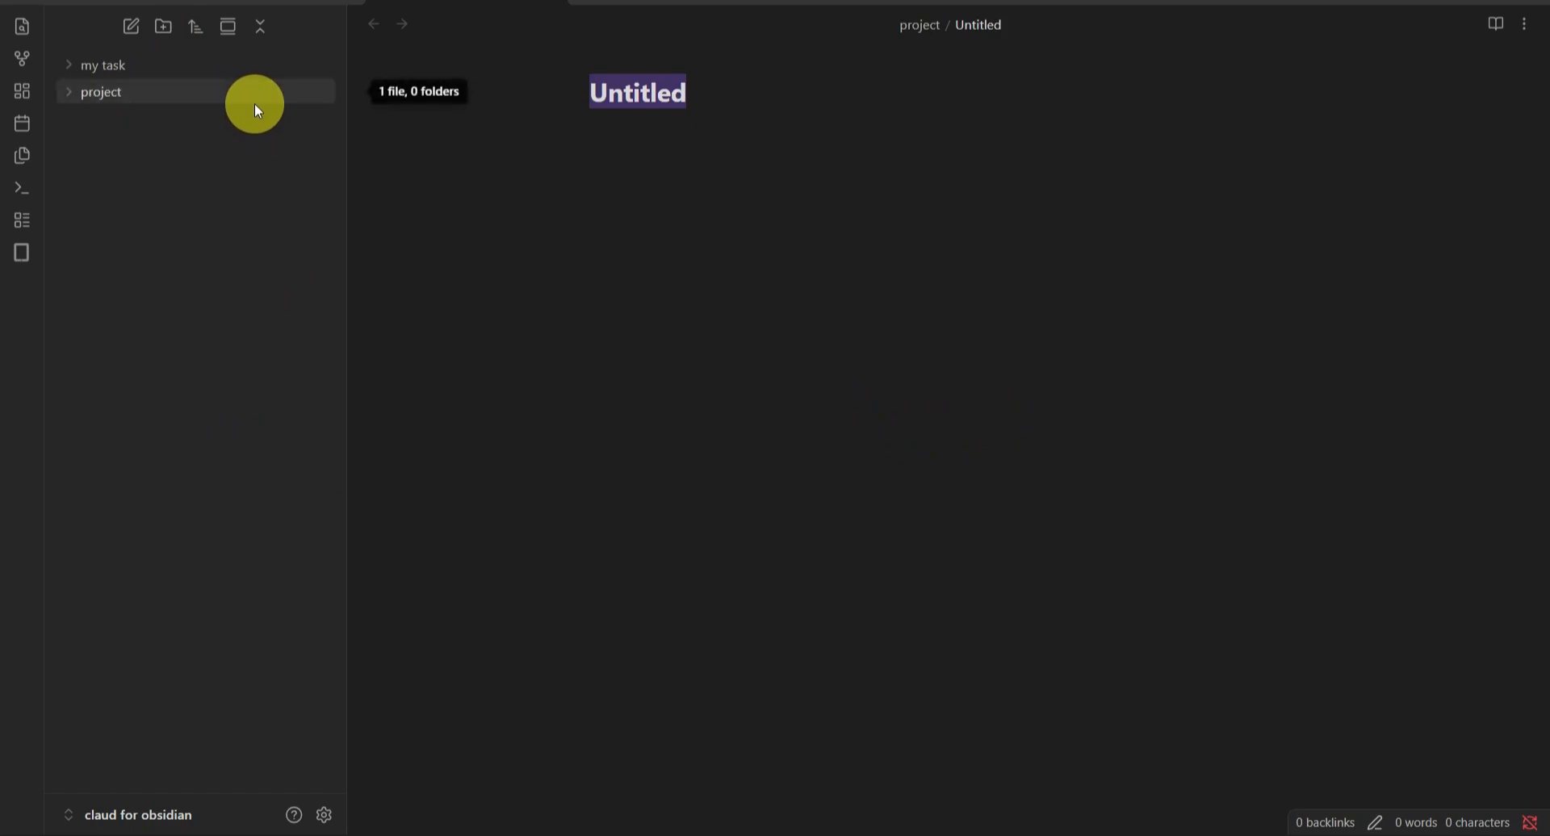
pyautogui.write('pro')
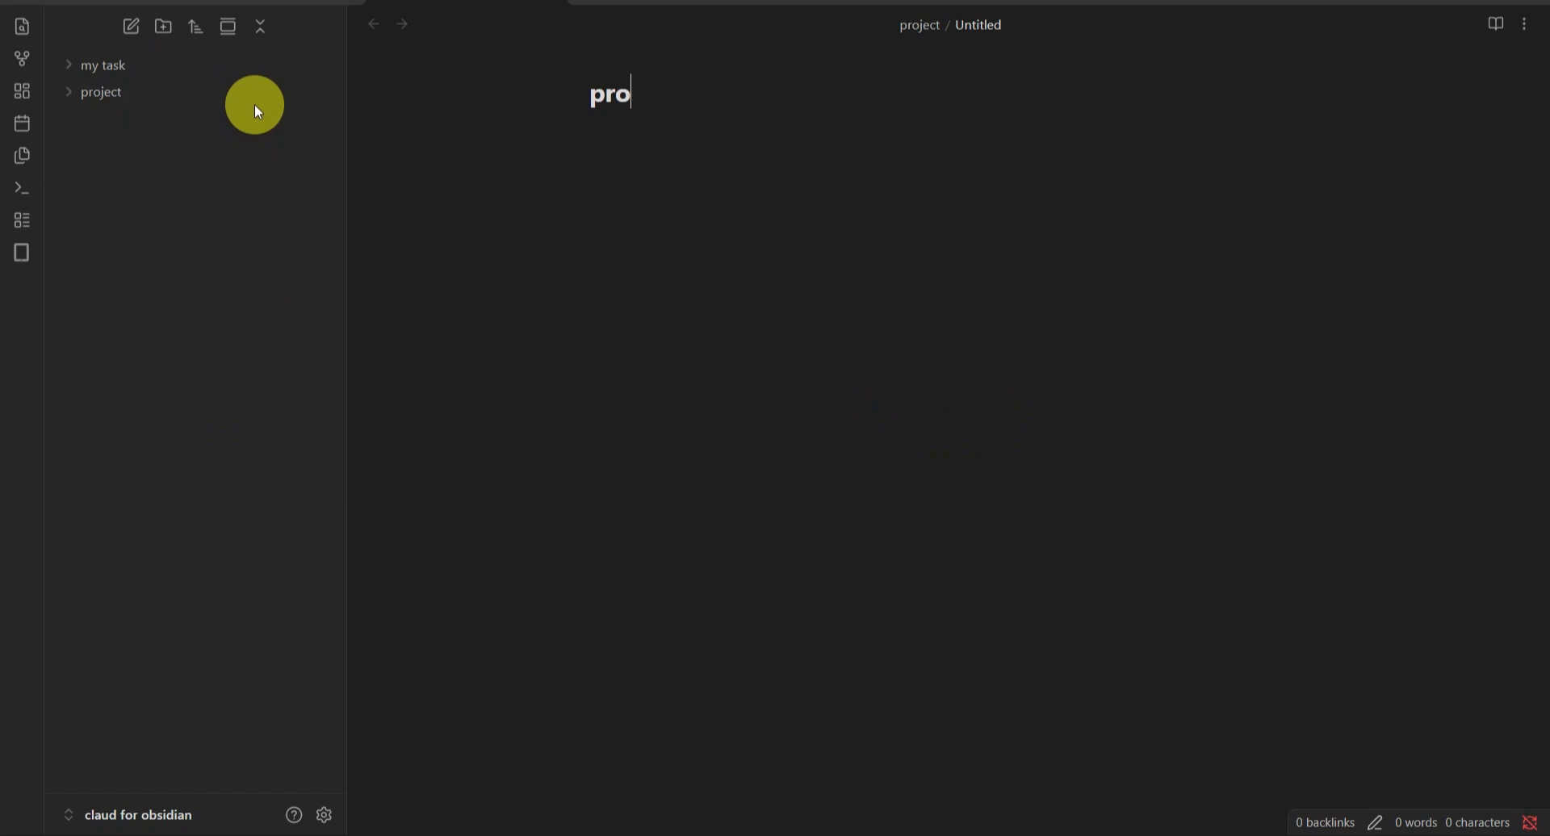
pyautogui.write(' 1')
pyautogui.press('Return')
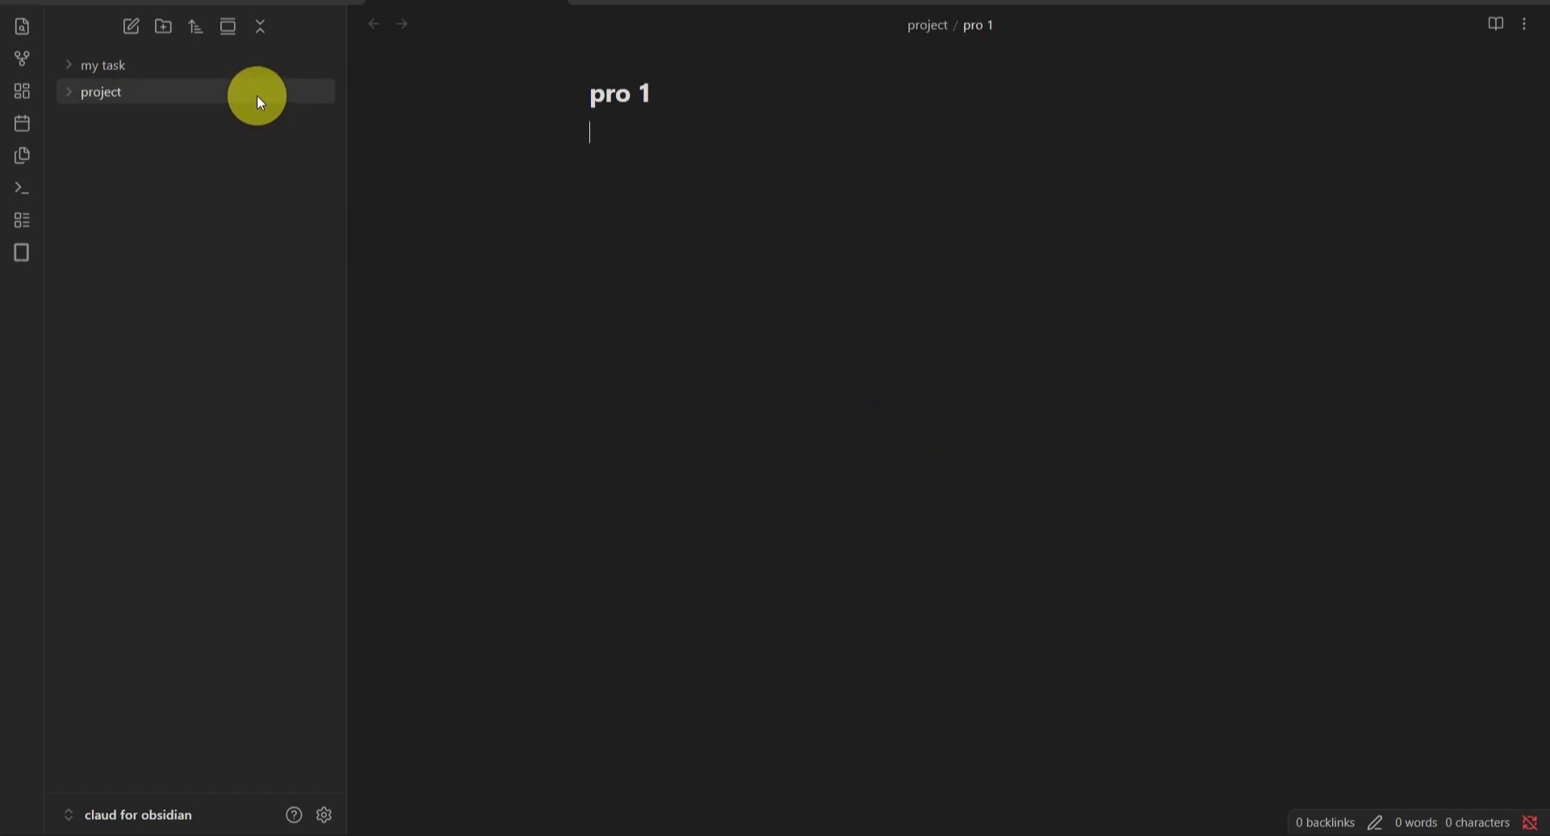
# Step: Paste the copied Project Roles & Goals text into the note and add four blank lines after its closing sentence
pyautogui.hotkey('ctrl', 'v')
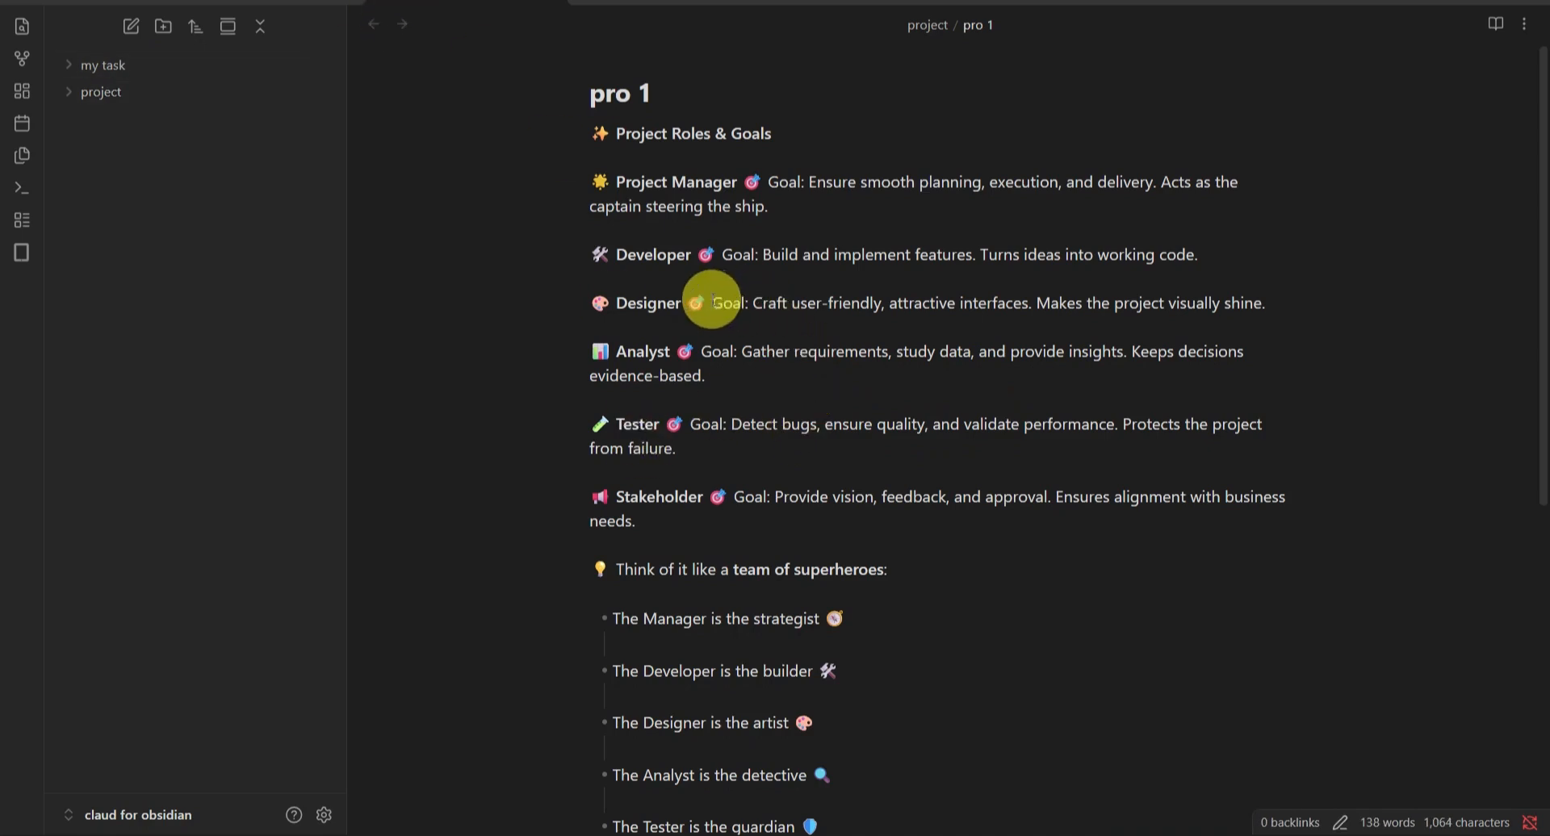
pyautogui.scroll(-5, 693, 284)
pyautogui.scroll(-2, 693, 284)
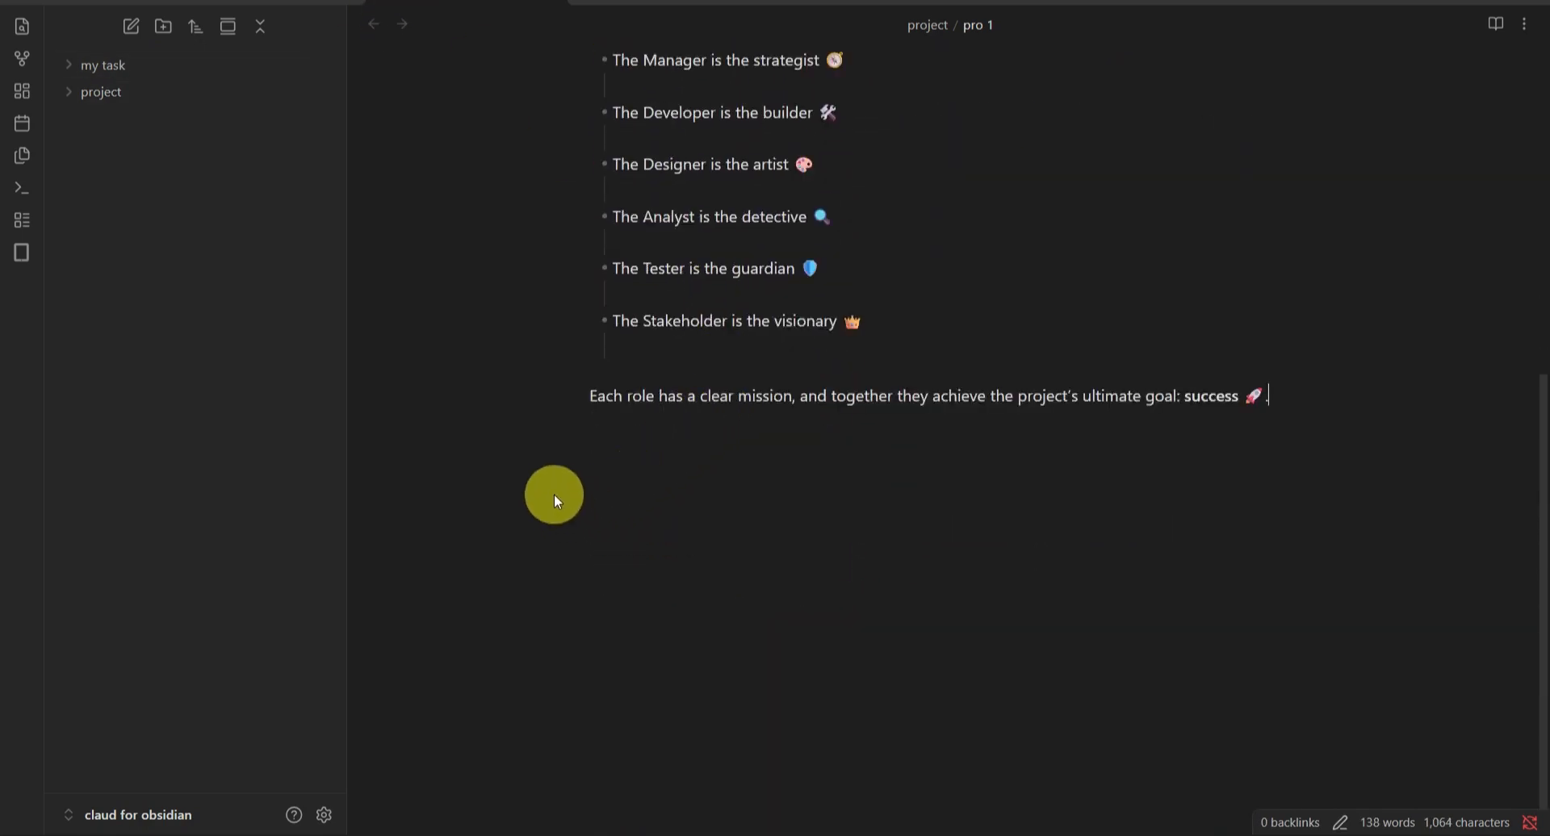
pyautogui.click(586, 462)
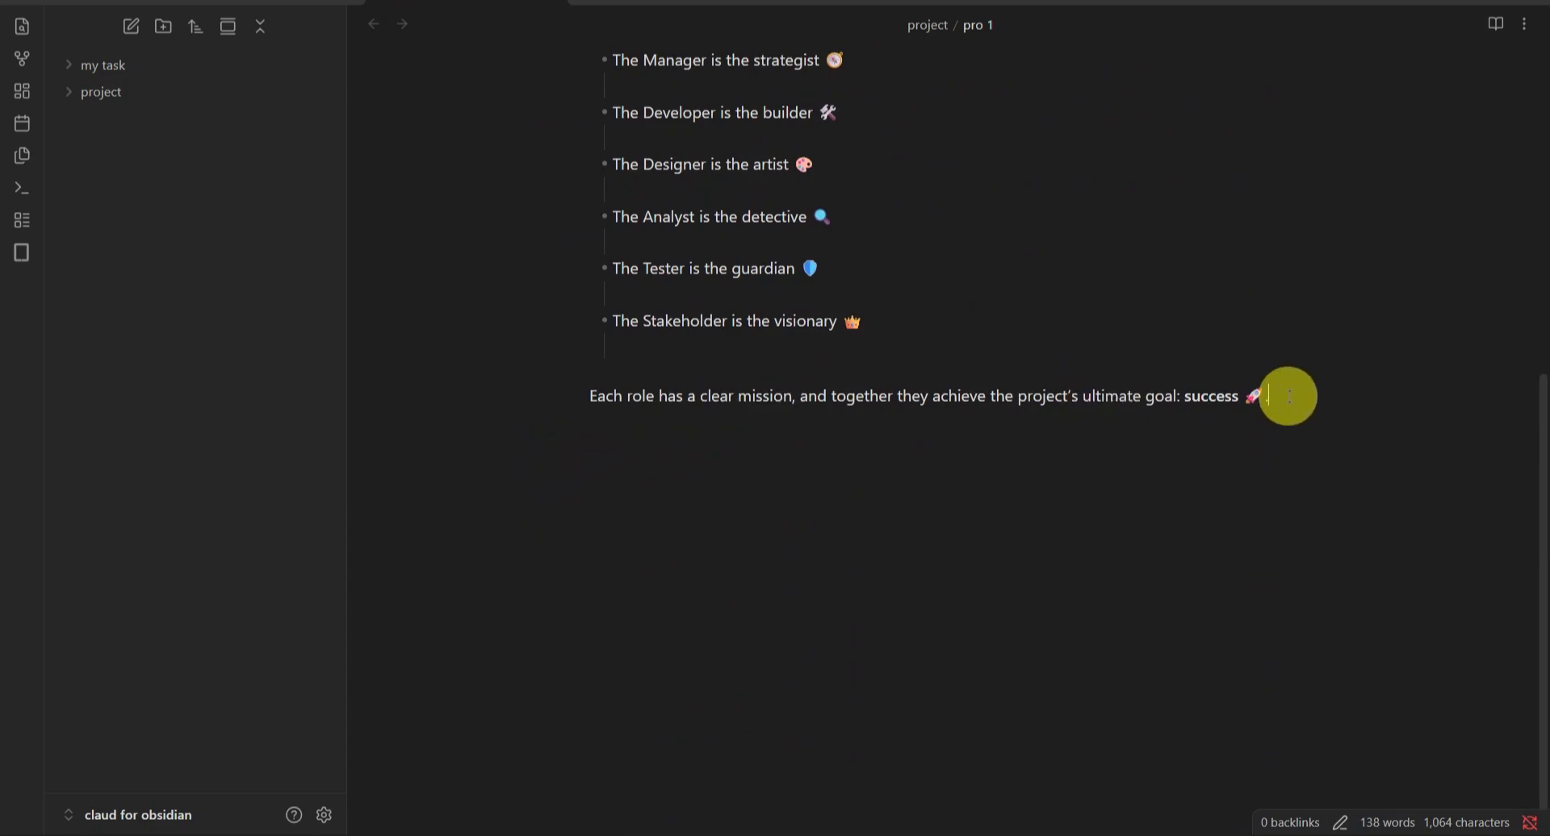
pyautogui.press('Return')
pyautogui.press('Return')
pyautogui.press('Return')
pyautogui.press('Return')
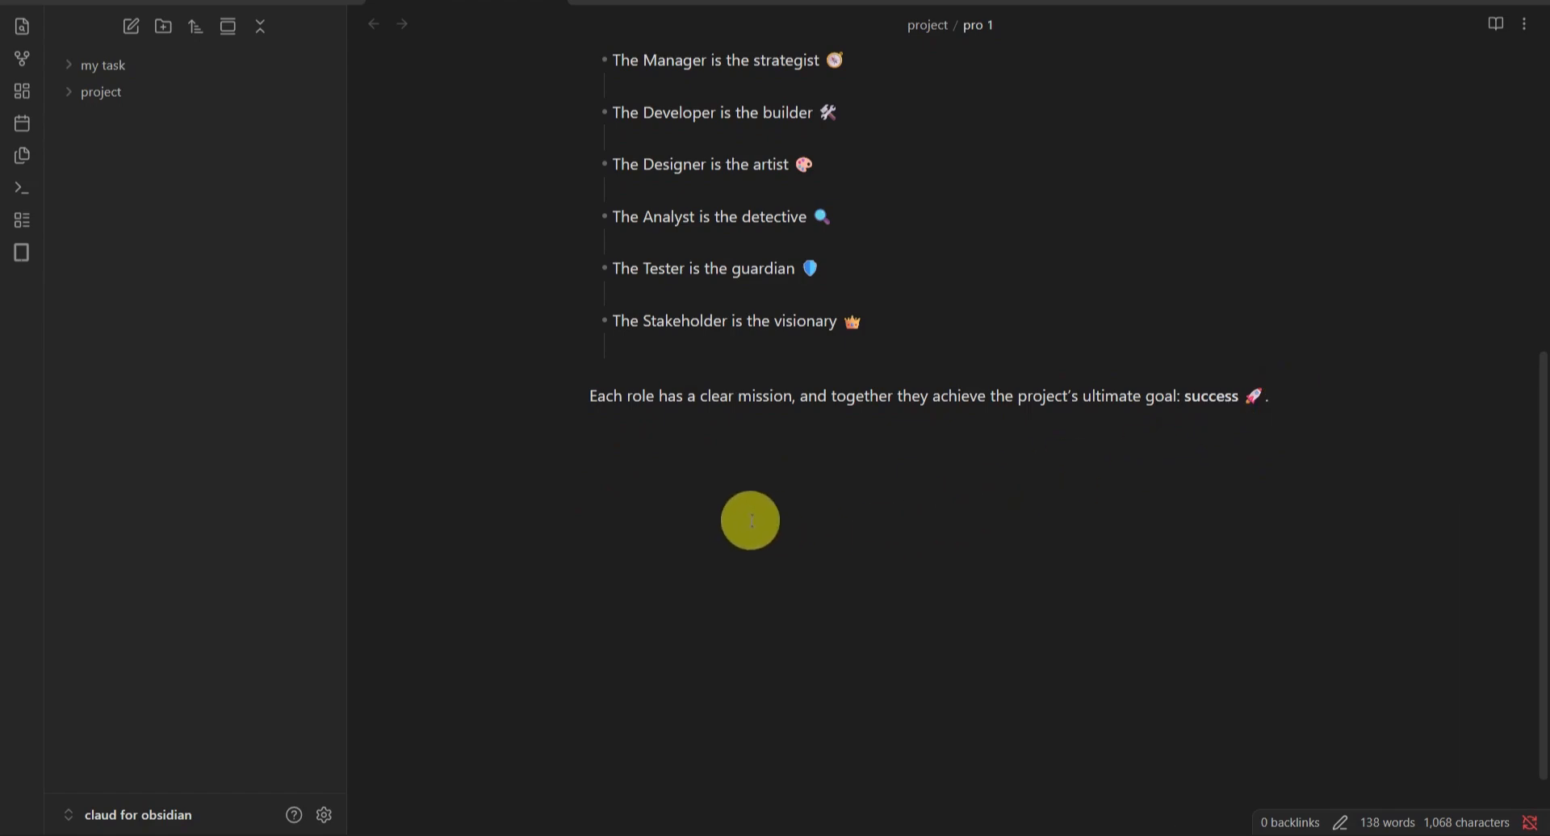
# Step: Add an empty checkbox on a blank line below the closing sentence with the Toggle checkbox status command
pyautogui.click(640, 491)
pyautogui.rightClick(647, 494)
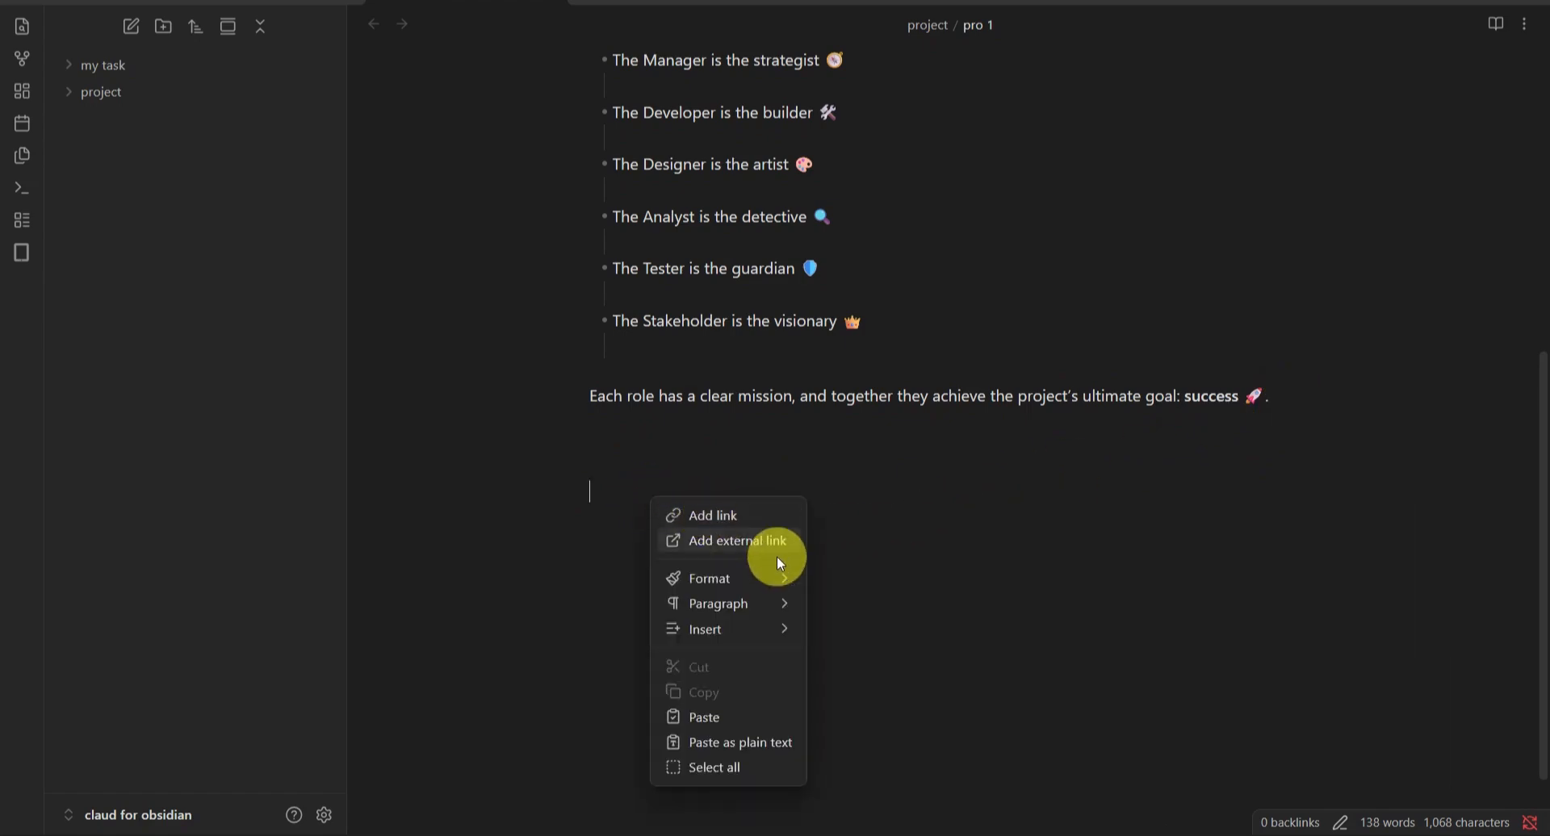
pyautogui.hotkey('ctrl', 'p')
pyautogui.write('ch')
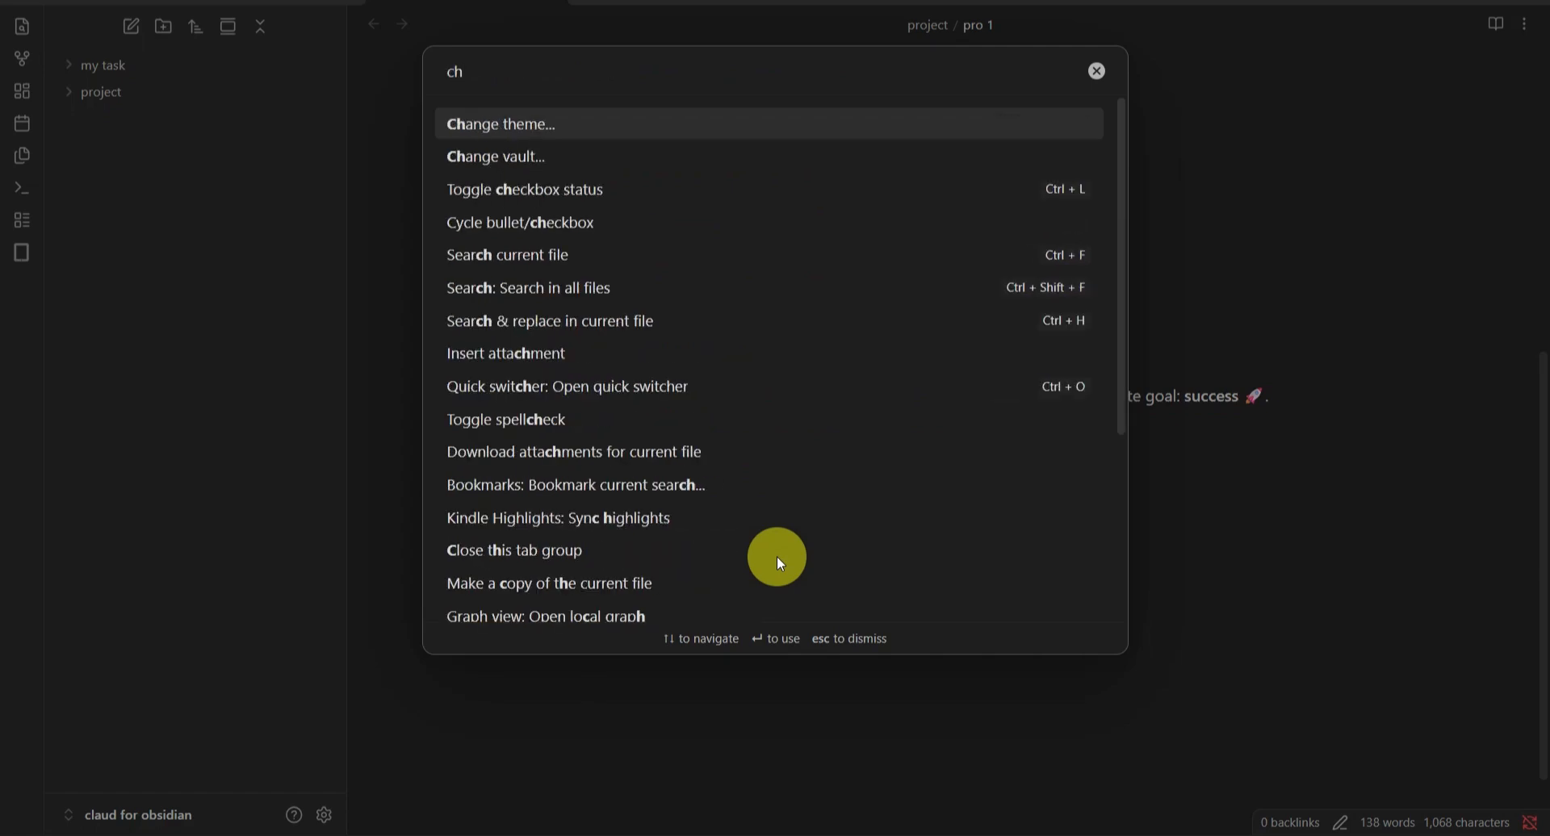
pyautogui.write('eck')
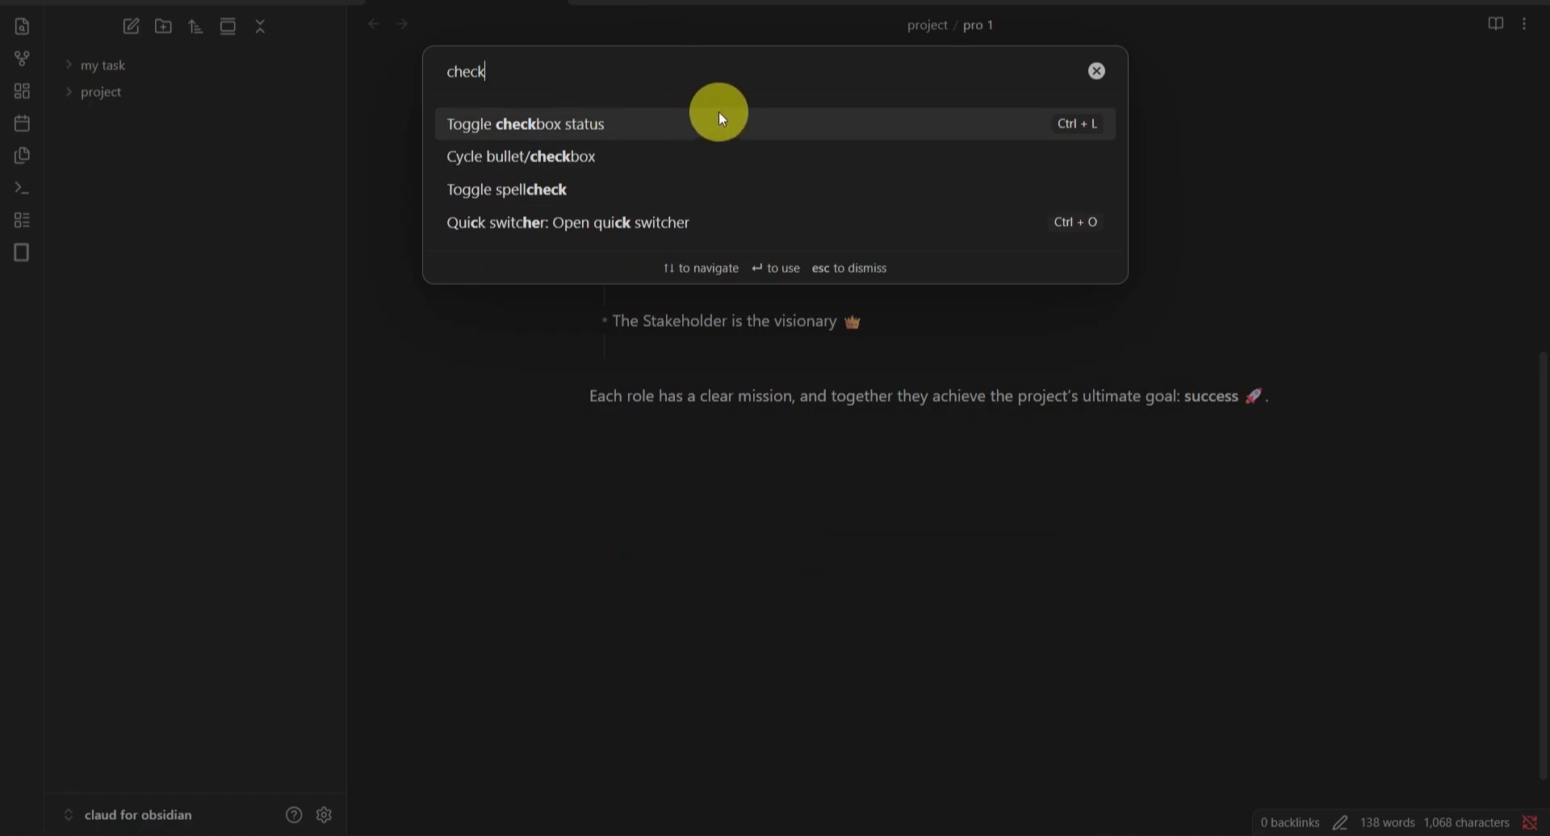
pyautogui.click(676, 124)
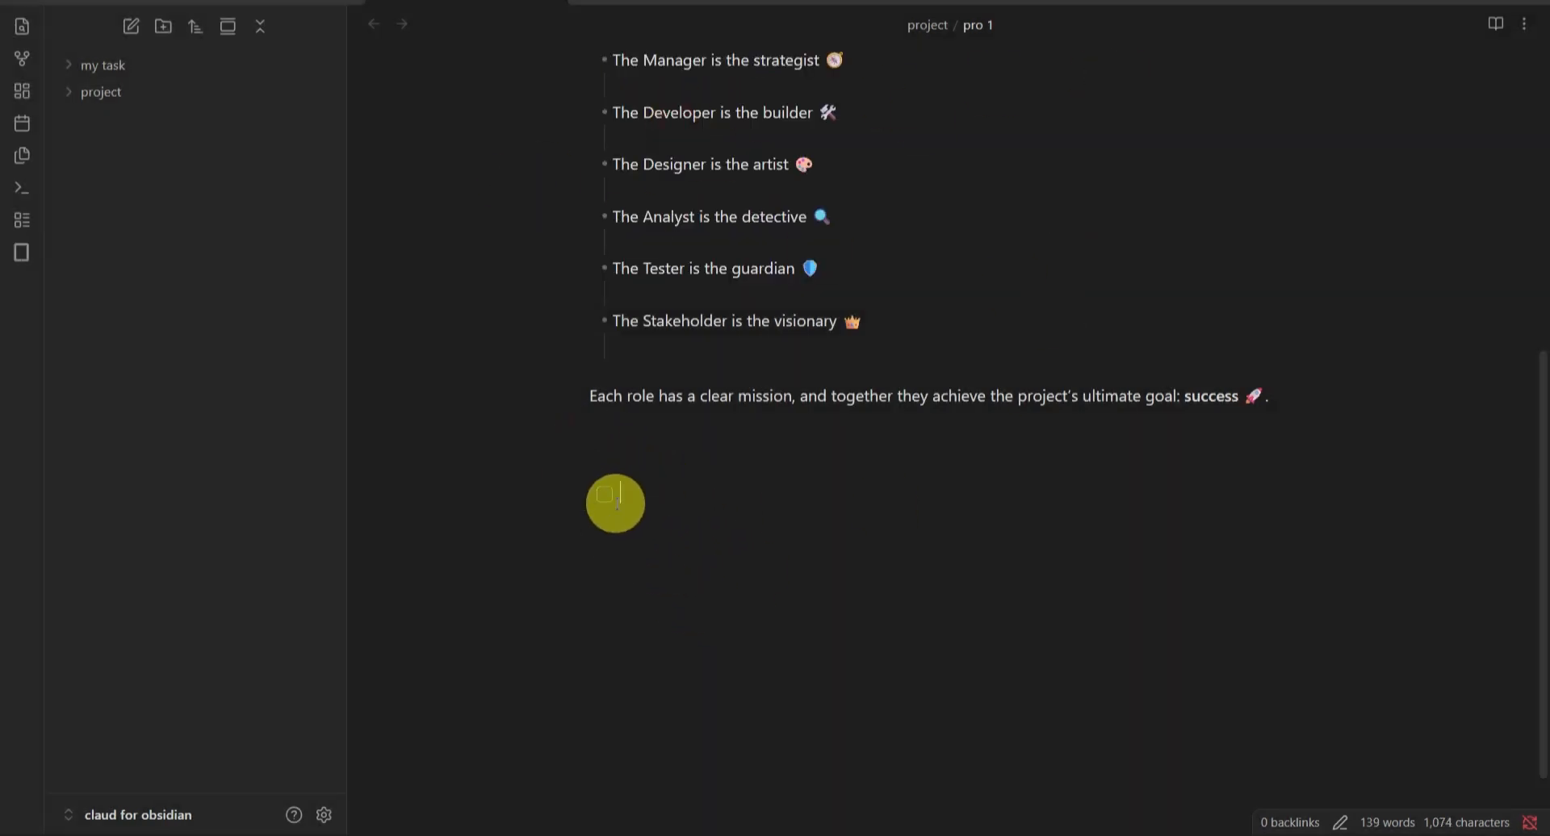
pyautogui.scroll(-1, 630, 485)
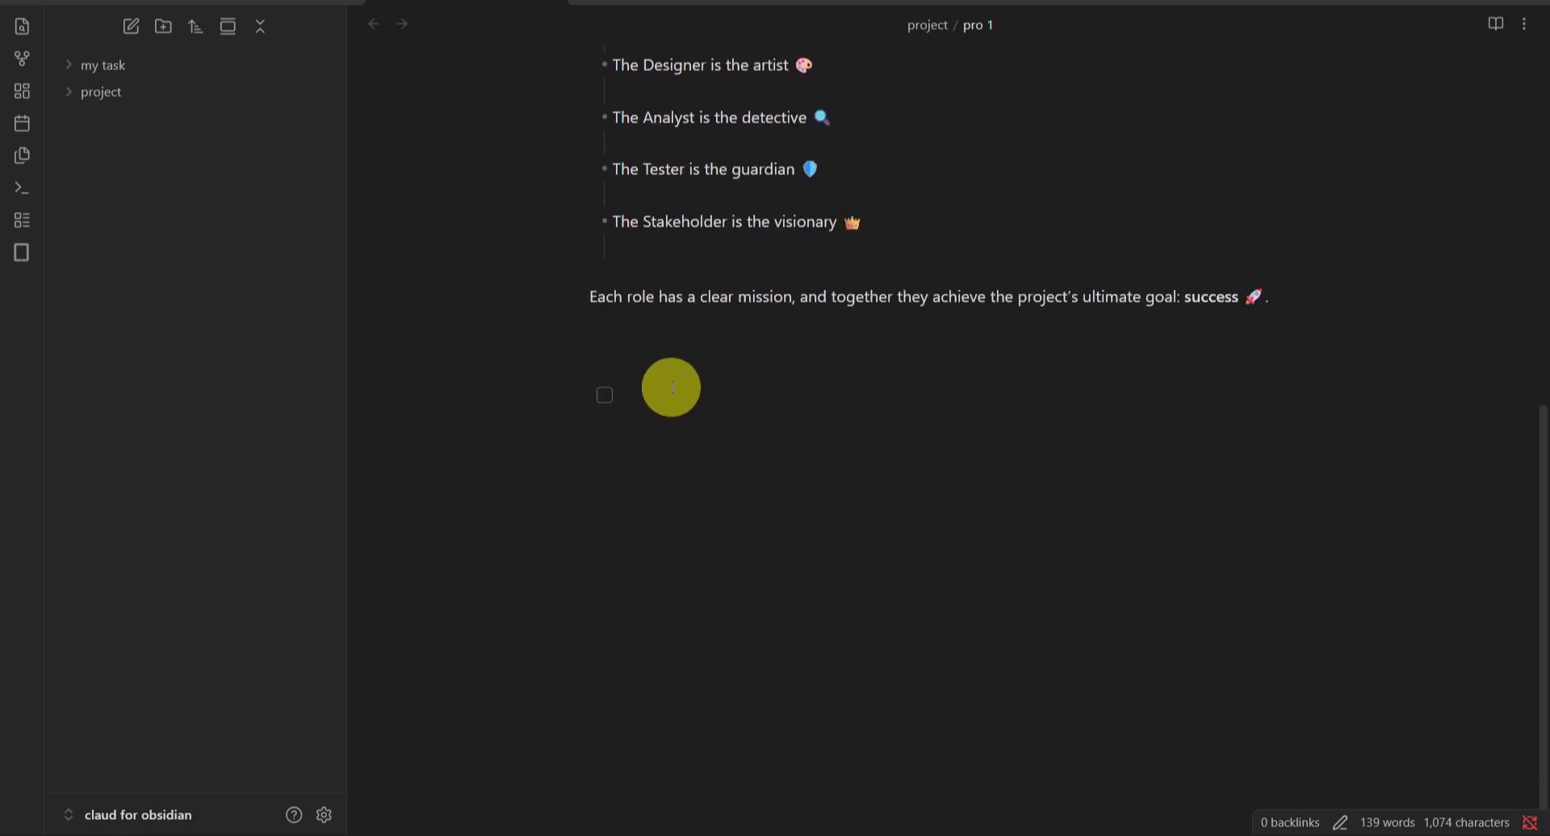
# Step: Insert a tag marker on the indented line below the checkbox with the Add tag command
pyautogui.scroll(8, 670, 385)
pyautogui.scroll(-8, 679, 385)
pyautogui.hotkey('ctrl', 'p')
pyautogui.write('lin')
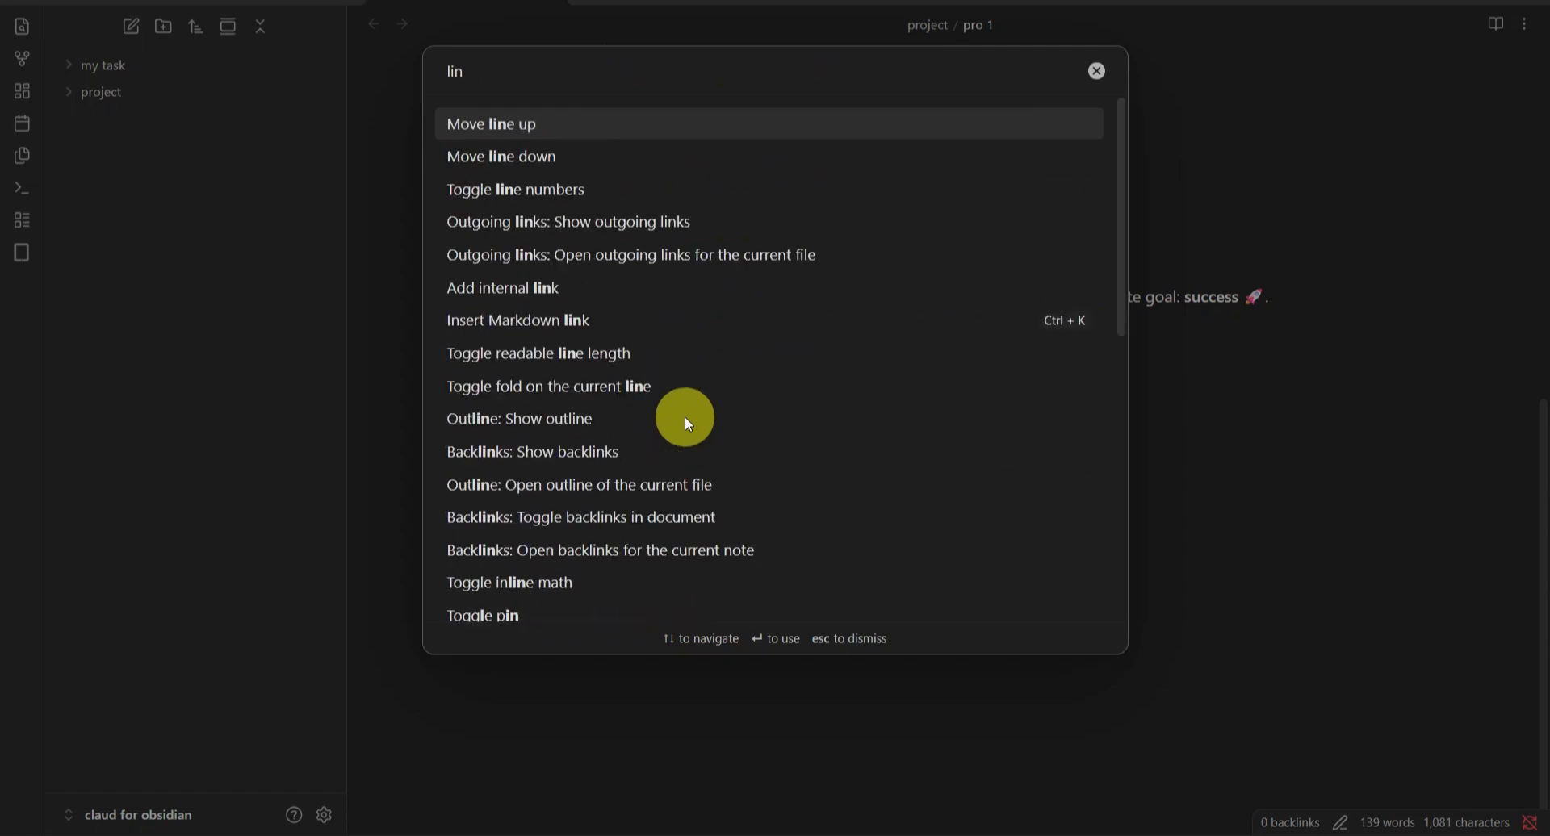
pyautogui.write('k')
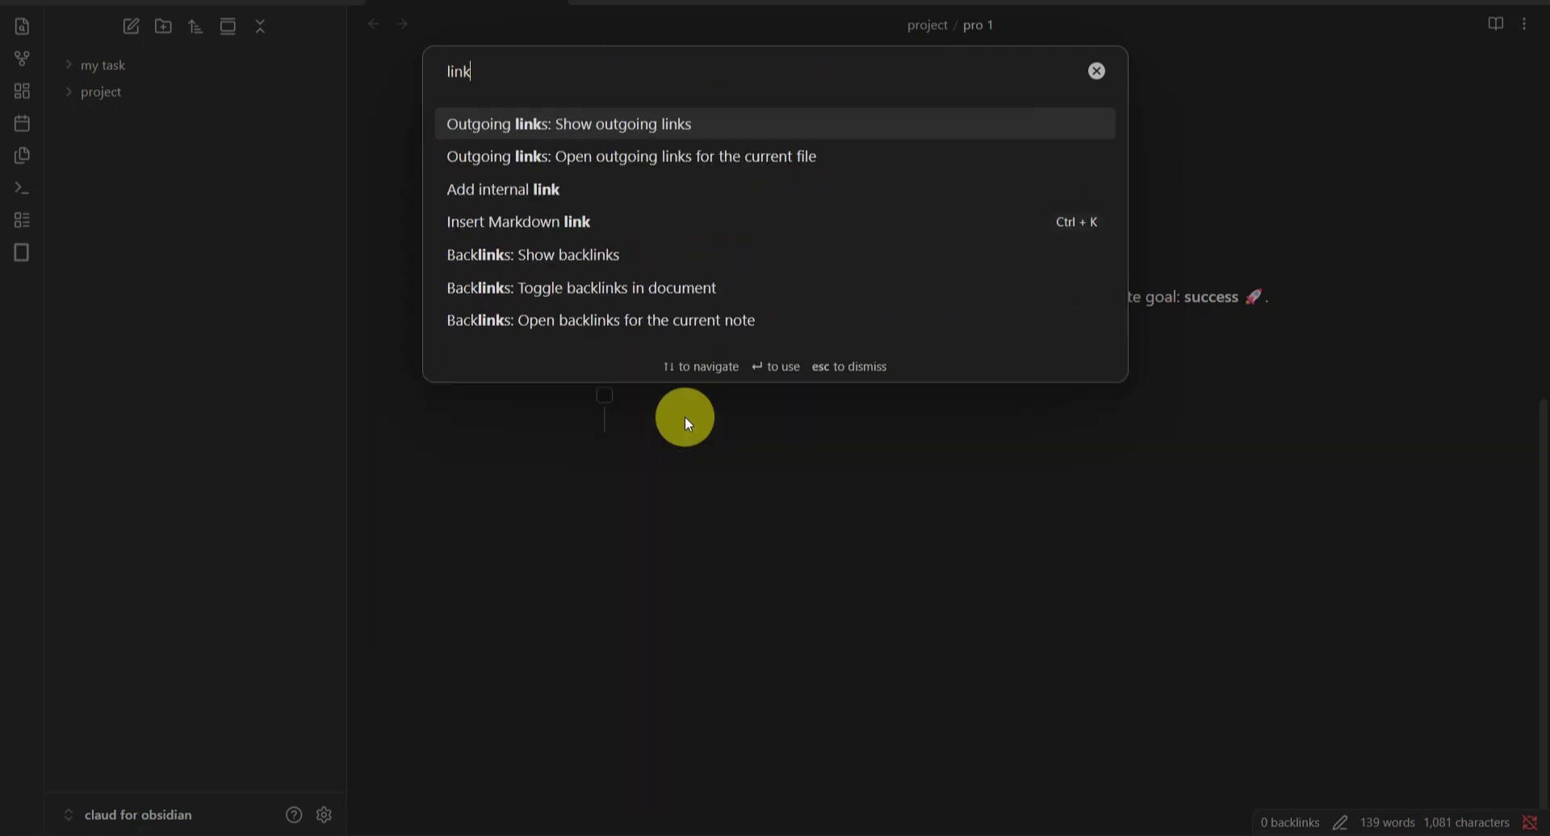
pyautogui.press('BackSpace')
pyautogui.press('BackSpace')
pyautogui.press('BackSpace')
pyautogui.press('BackSpace')
pyautogui.write('tag')
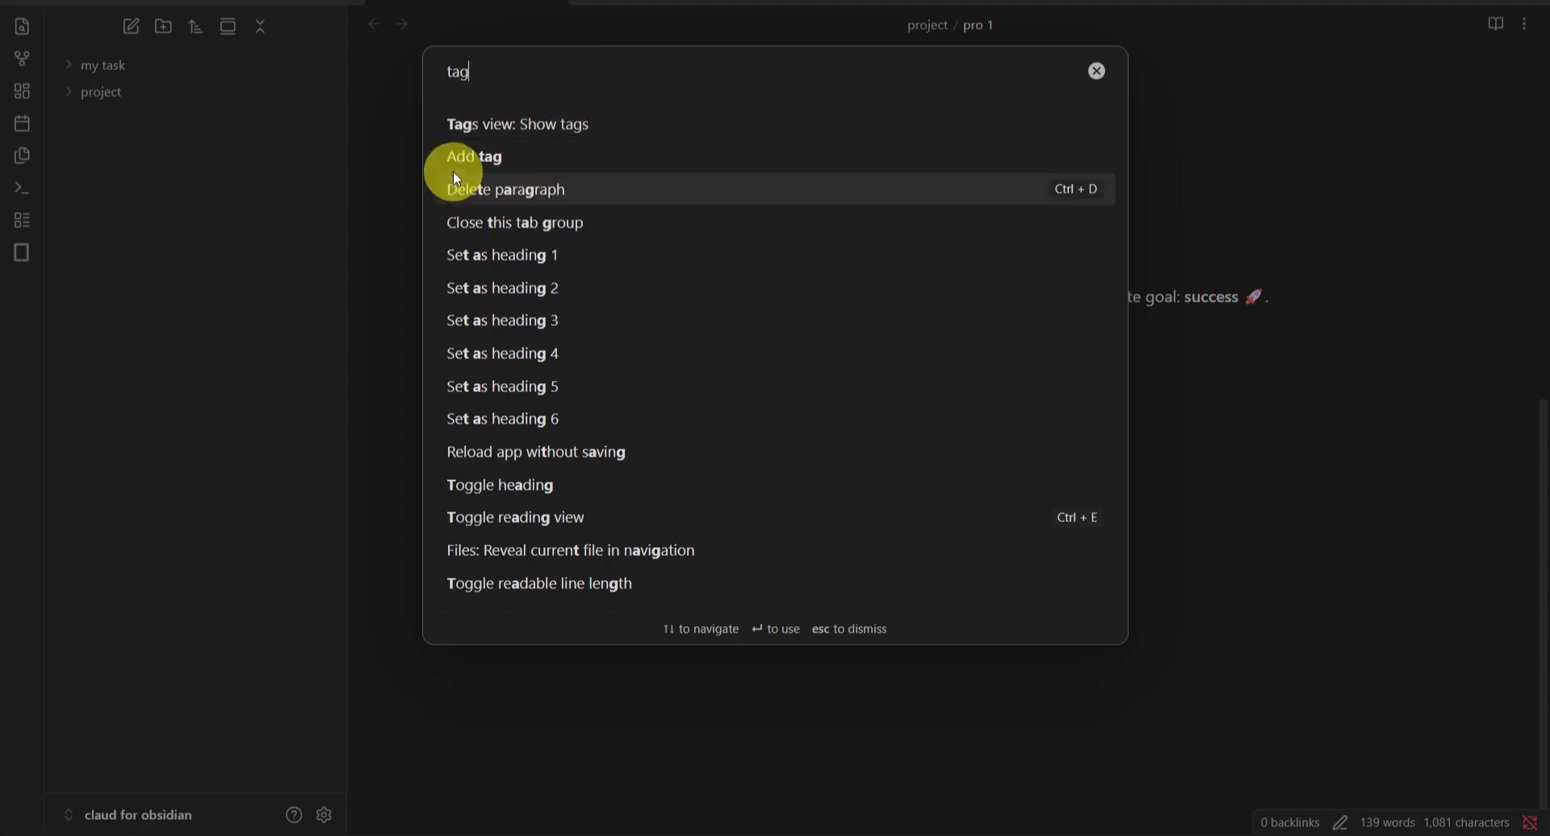
pyautogui.click(571, 161)
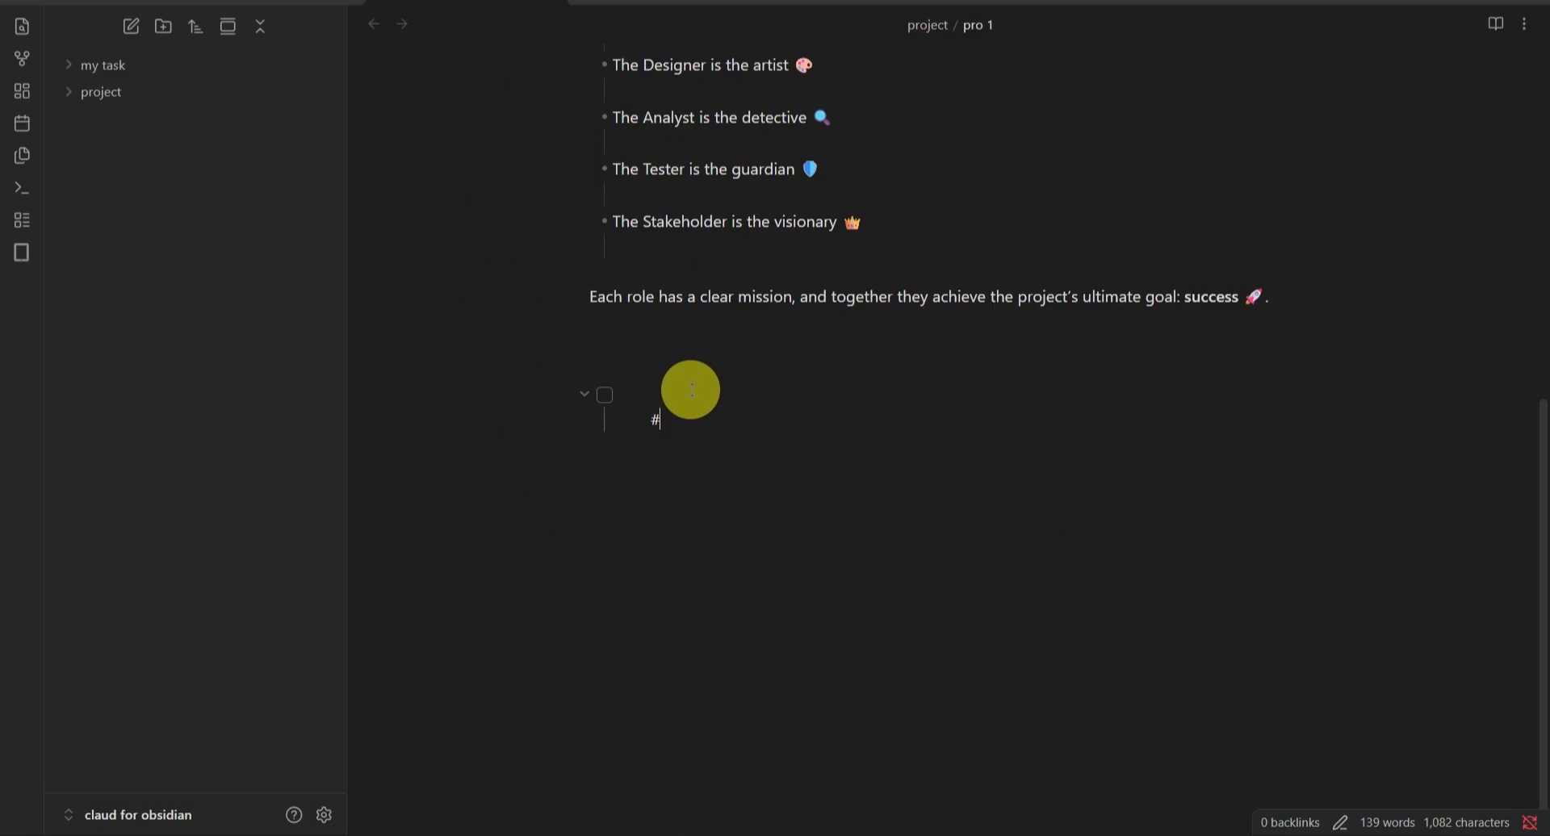
# Step: Complete the tag line under the checkbox as "#goal 1" and start a new line
pyautogui.write('goal 1')
pyautogui.press('Return')
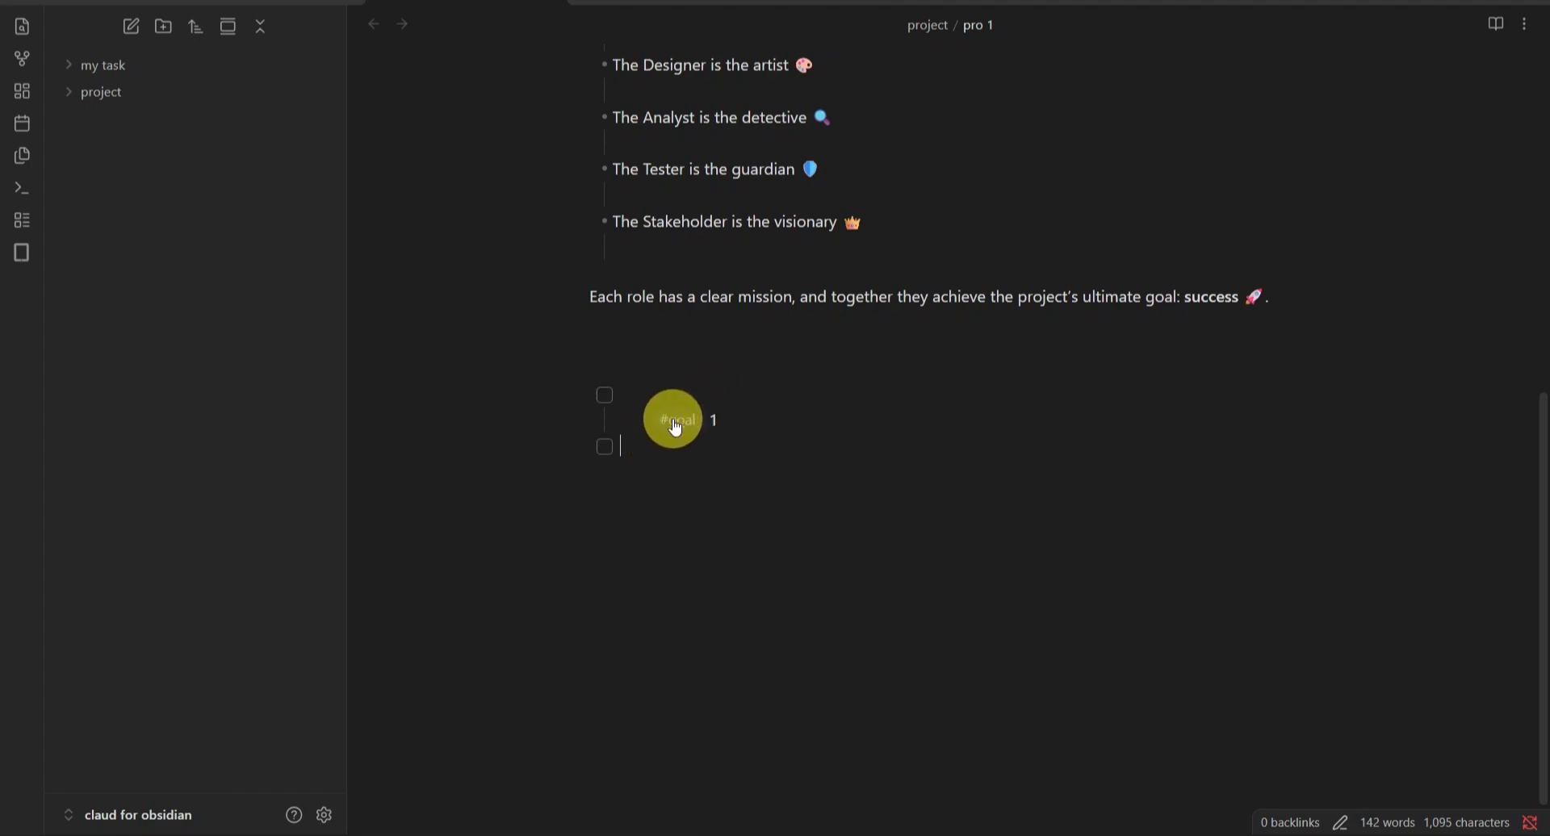
# Step: Search the vault's notes for the #goal tag
pyautogui.click(673, 428)
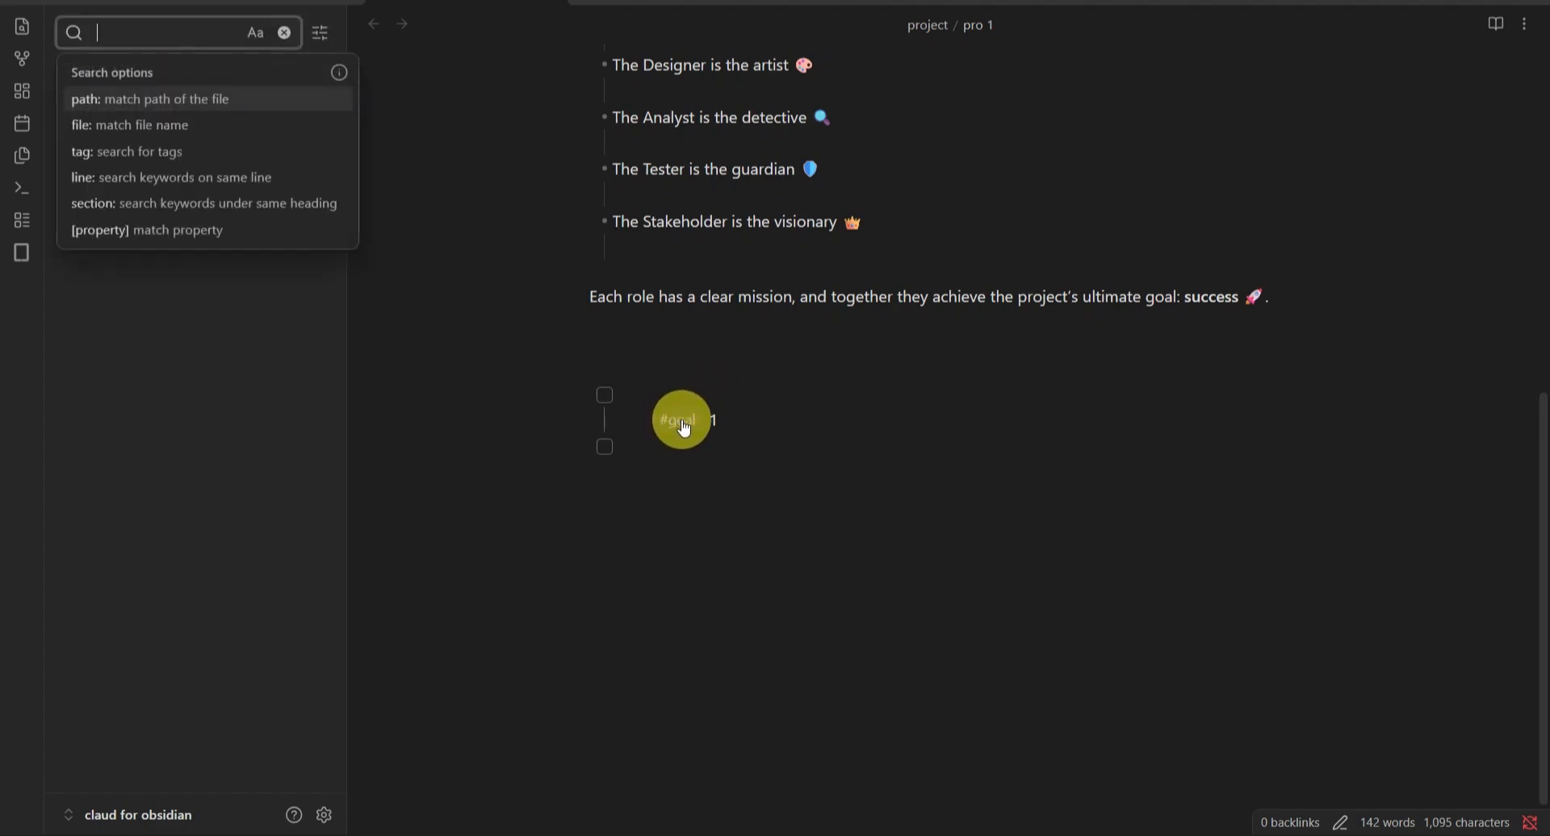
pyautogui.click(672, 419)
pyautogui.click(675, 419)
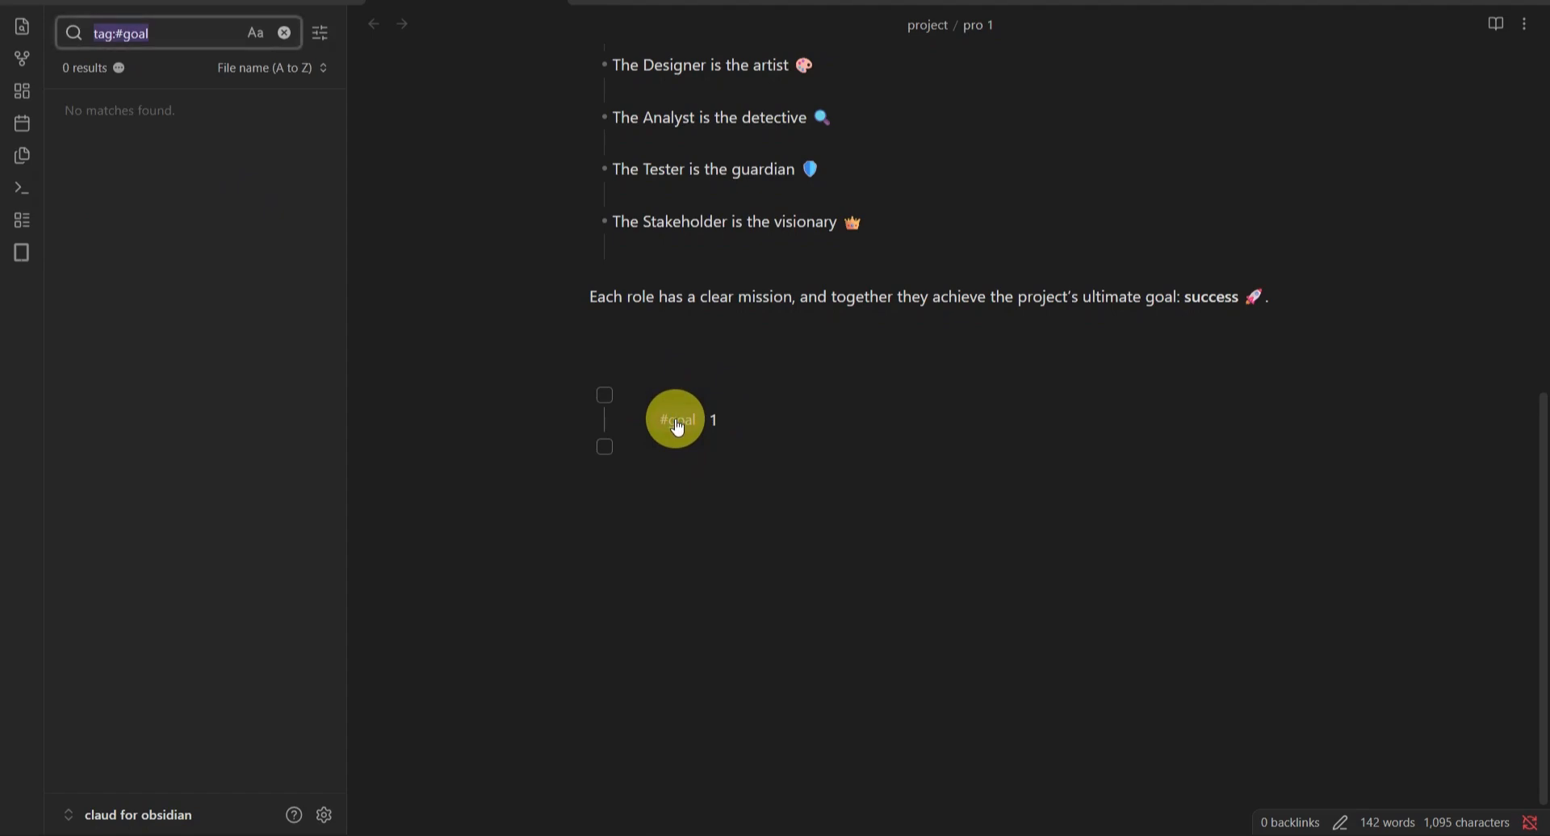
pyautogui.click(701, 426)
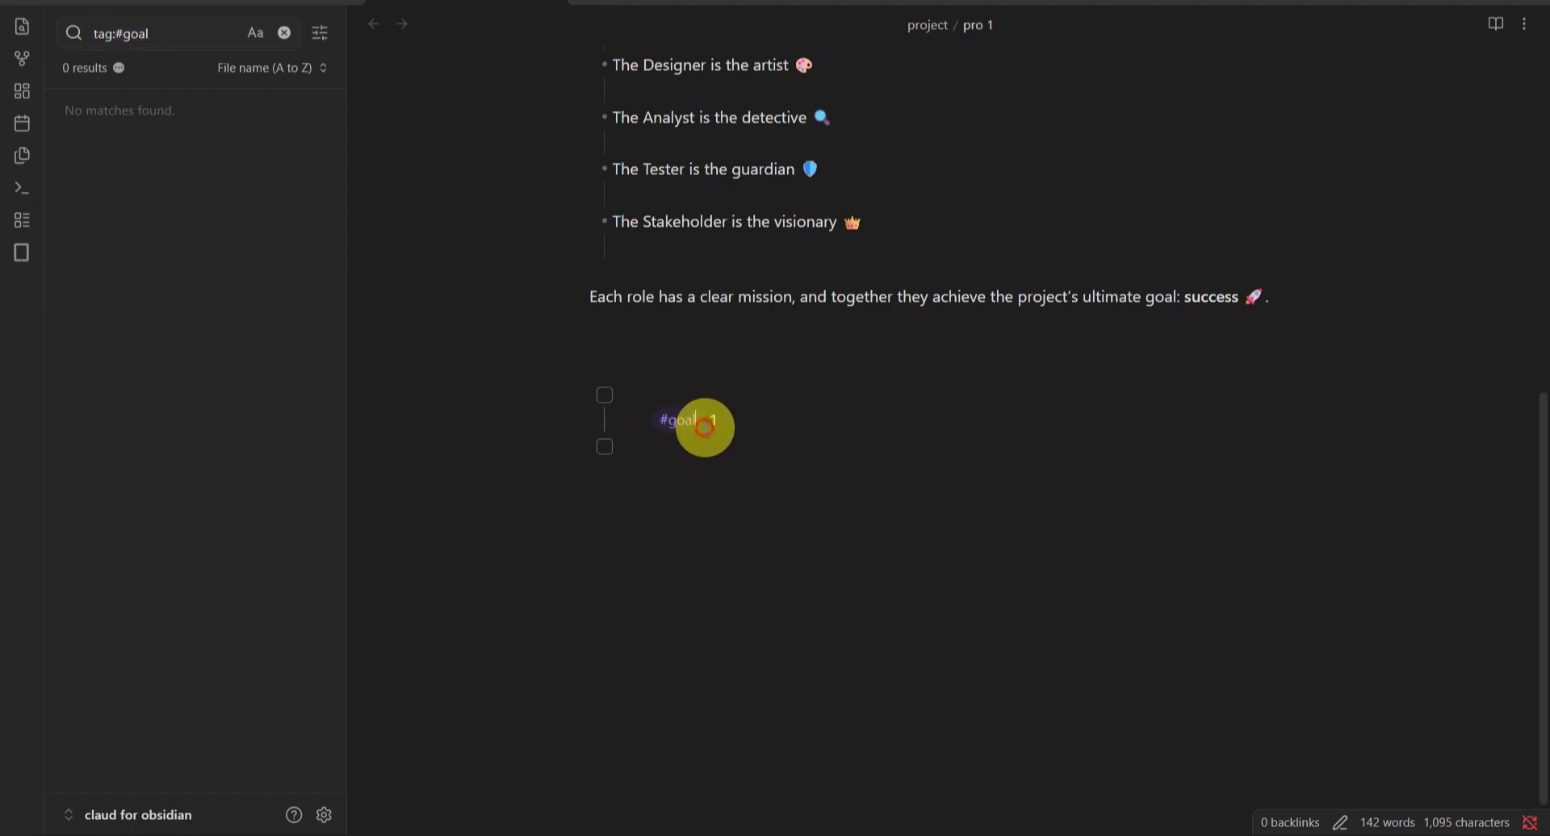
pyautogui.tripleClick(706, 426)
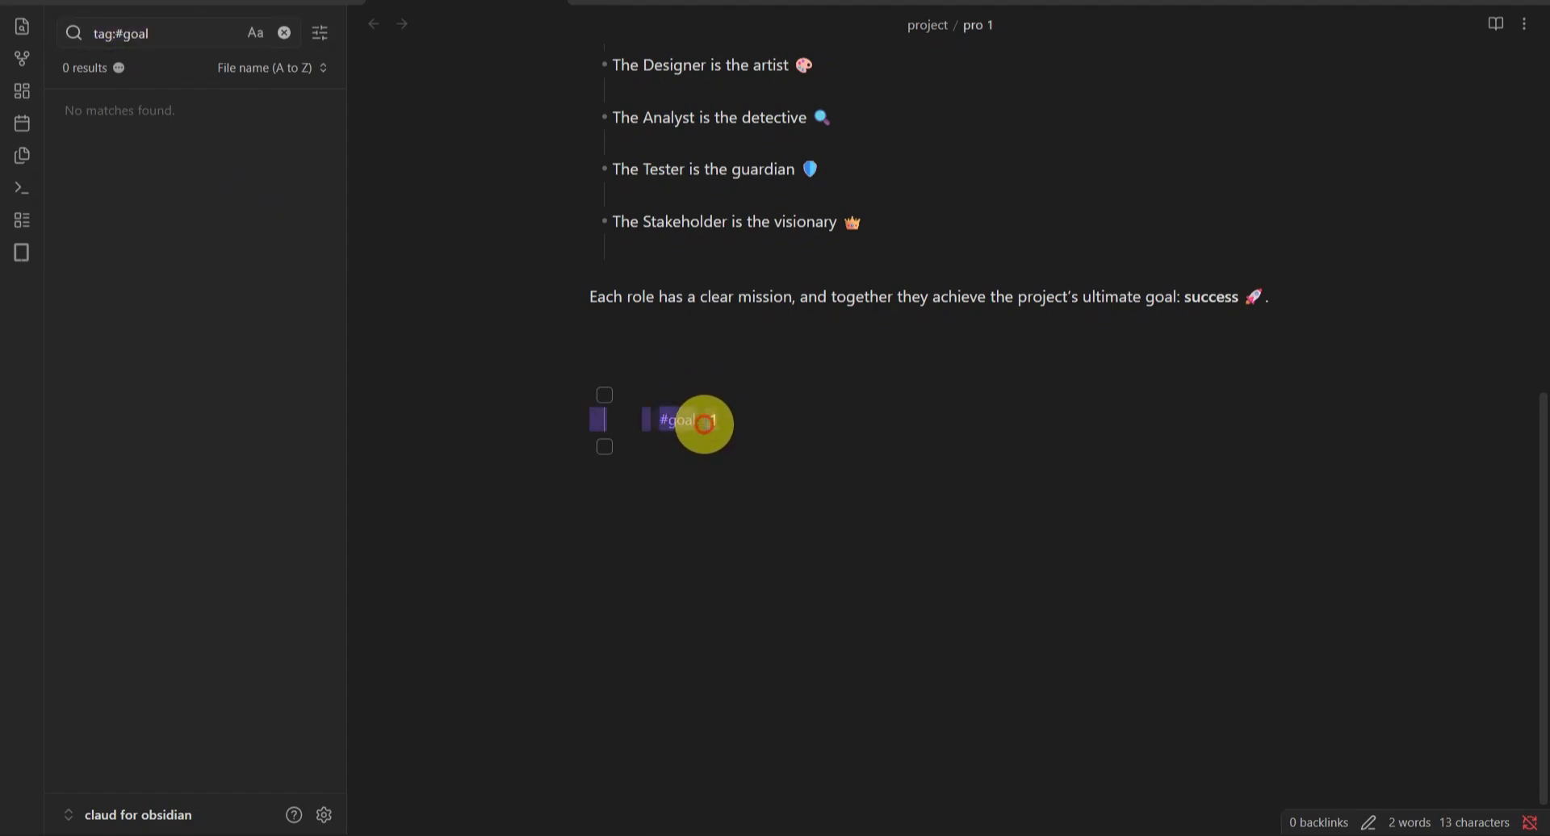
pyautogui.click(284, 34)
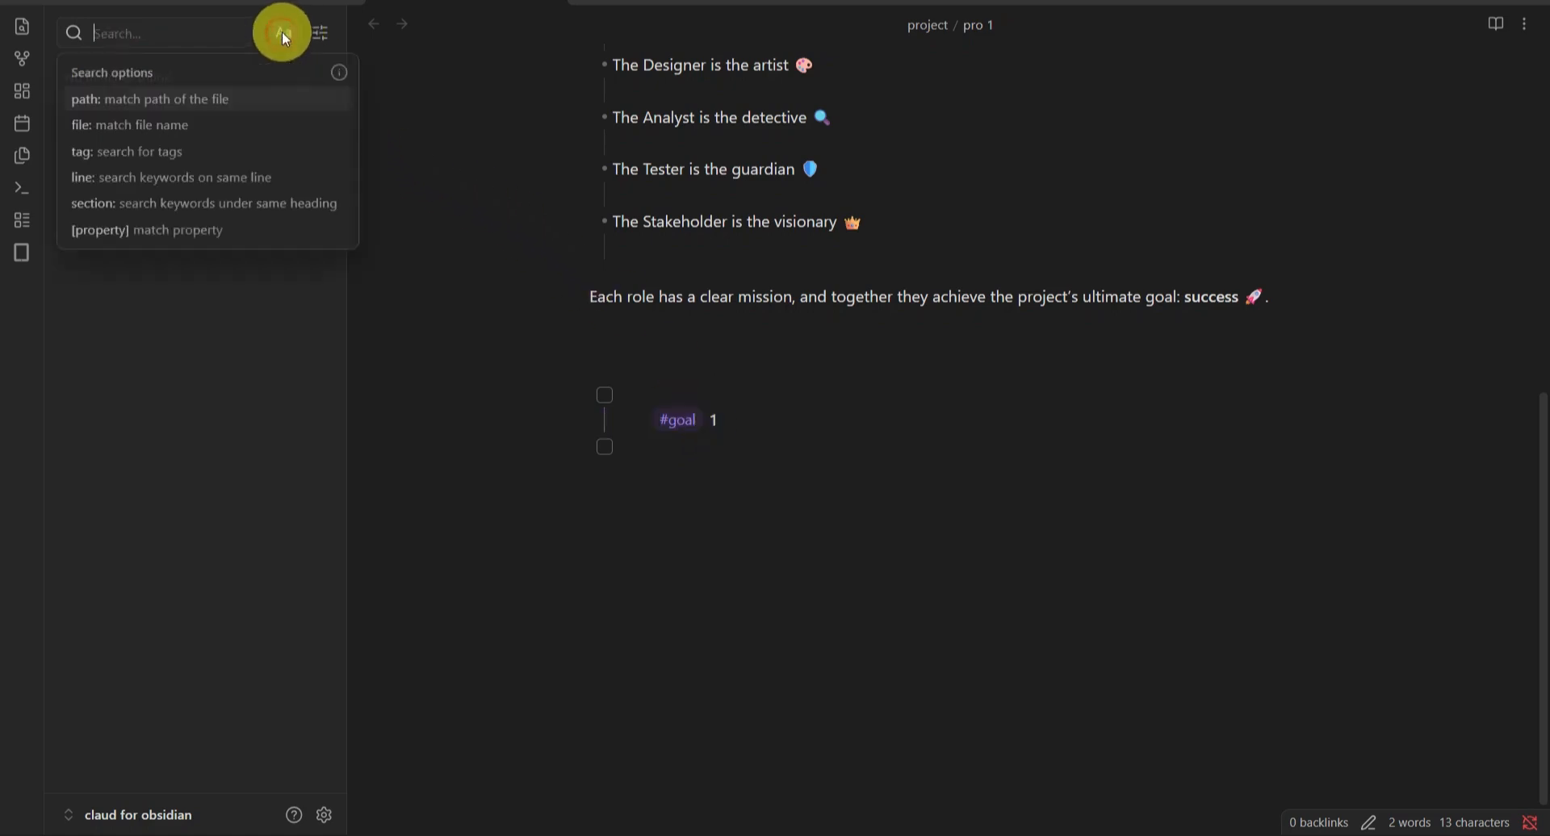
pyautogui.click(702, 424)
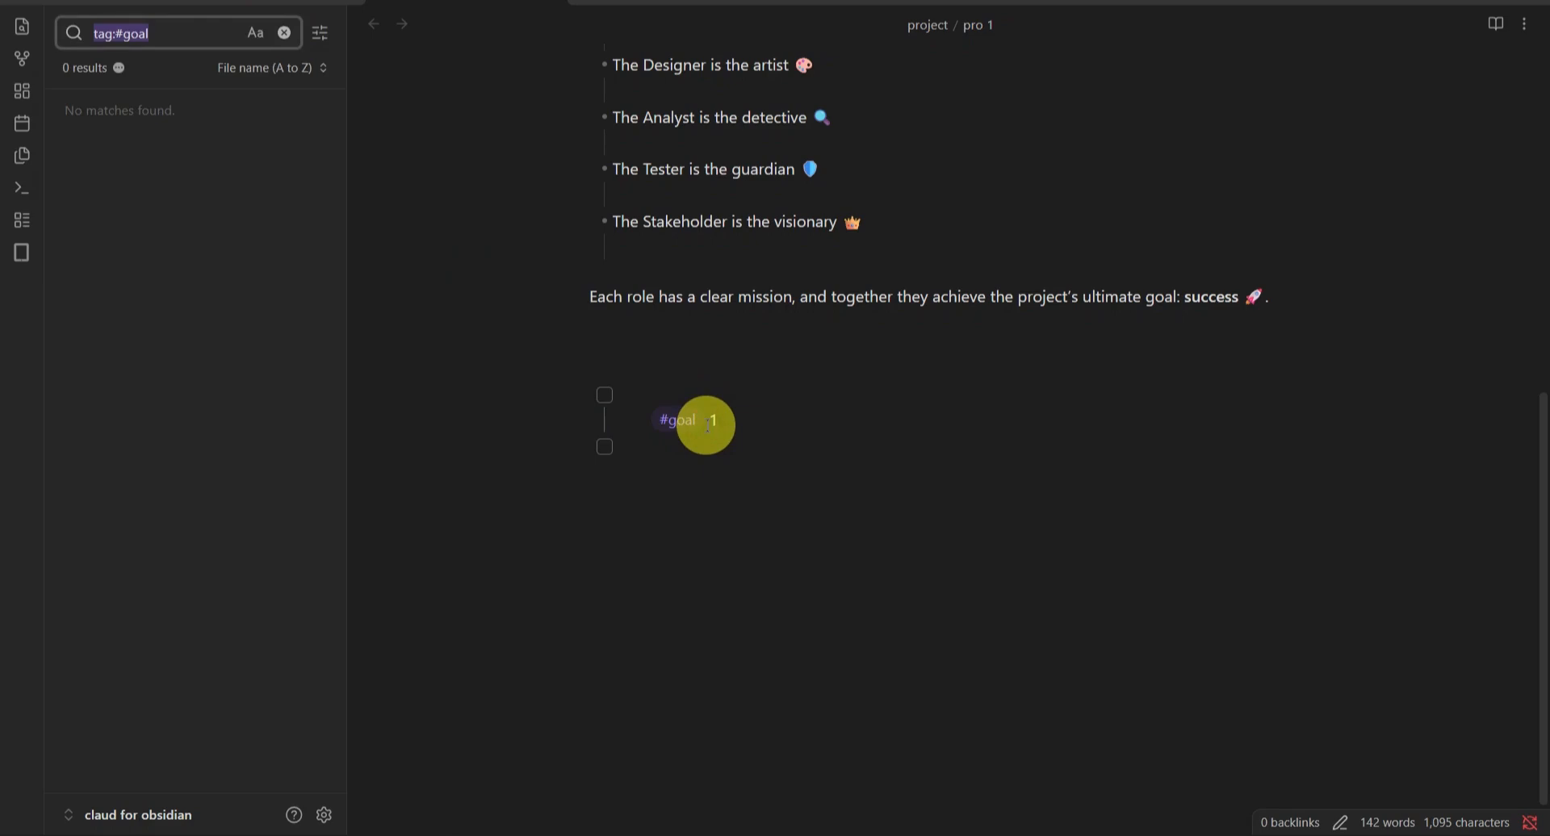
pyautogui.click(707, 426)
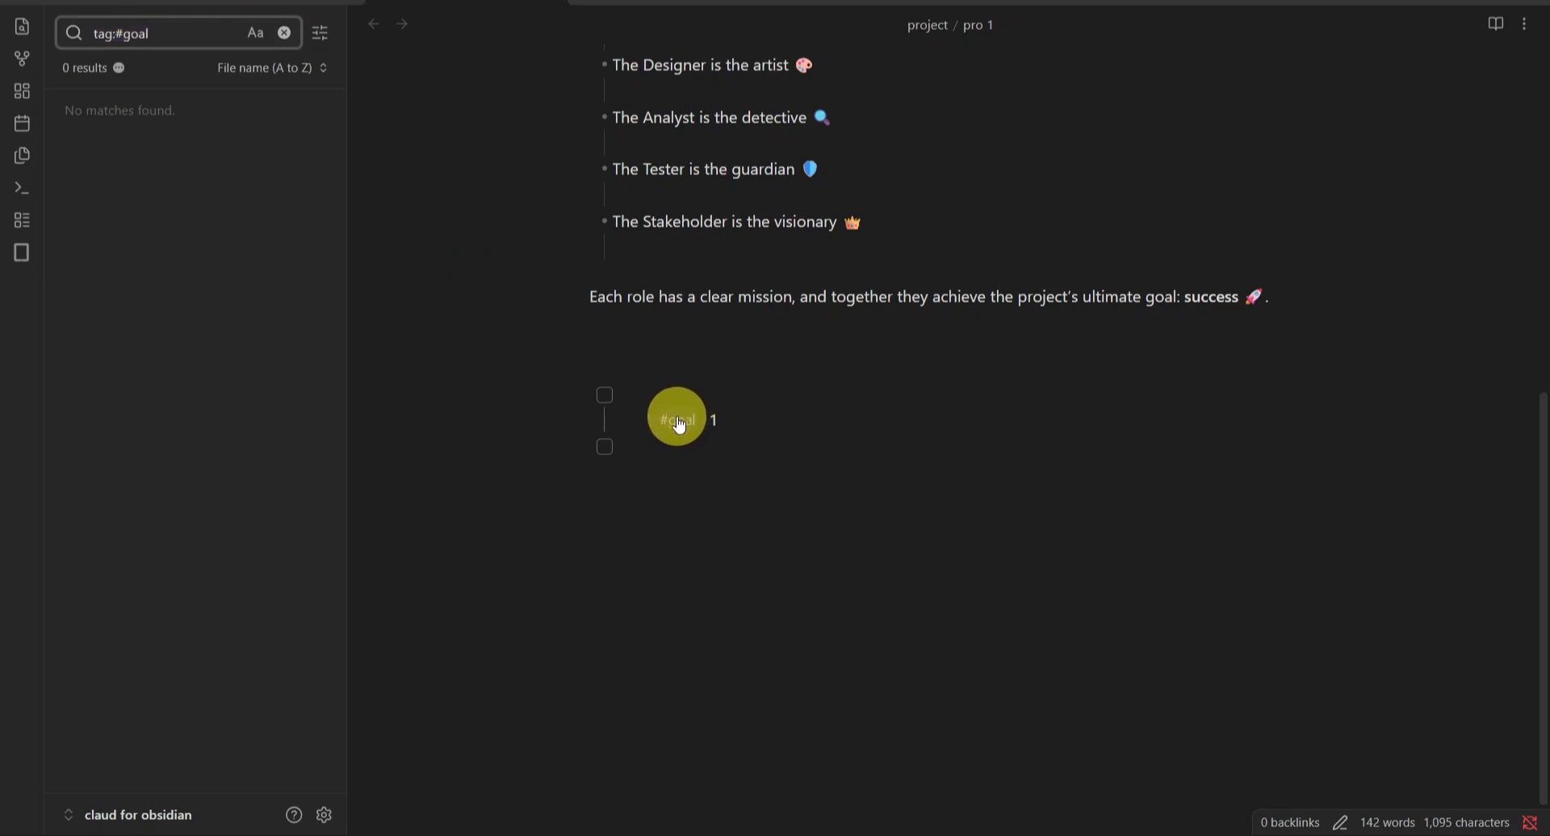
pyautogui.click(680, 426)
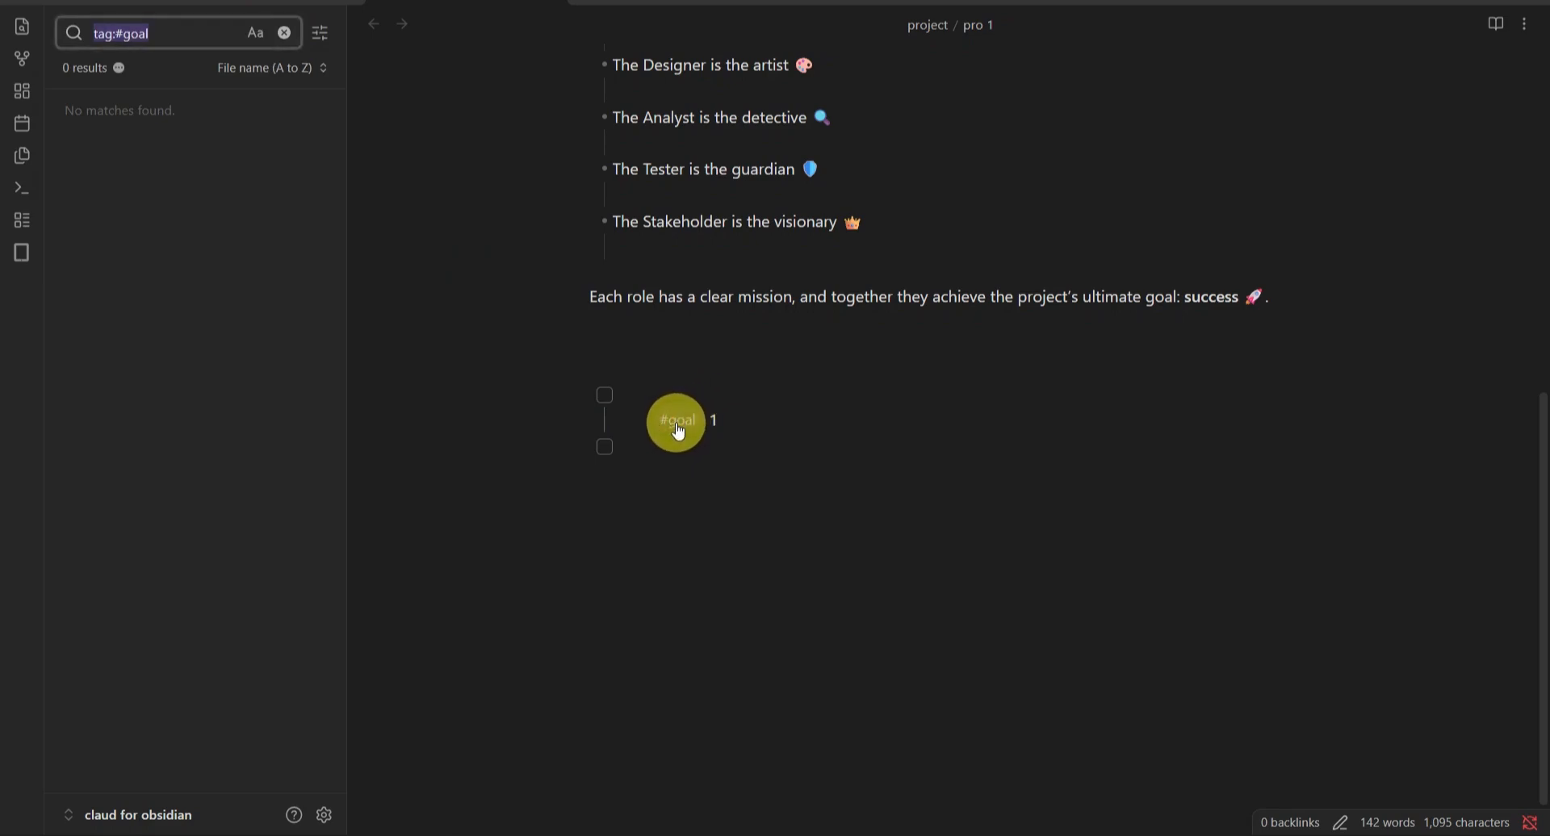
pyautogui.write('f')
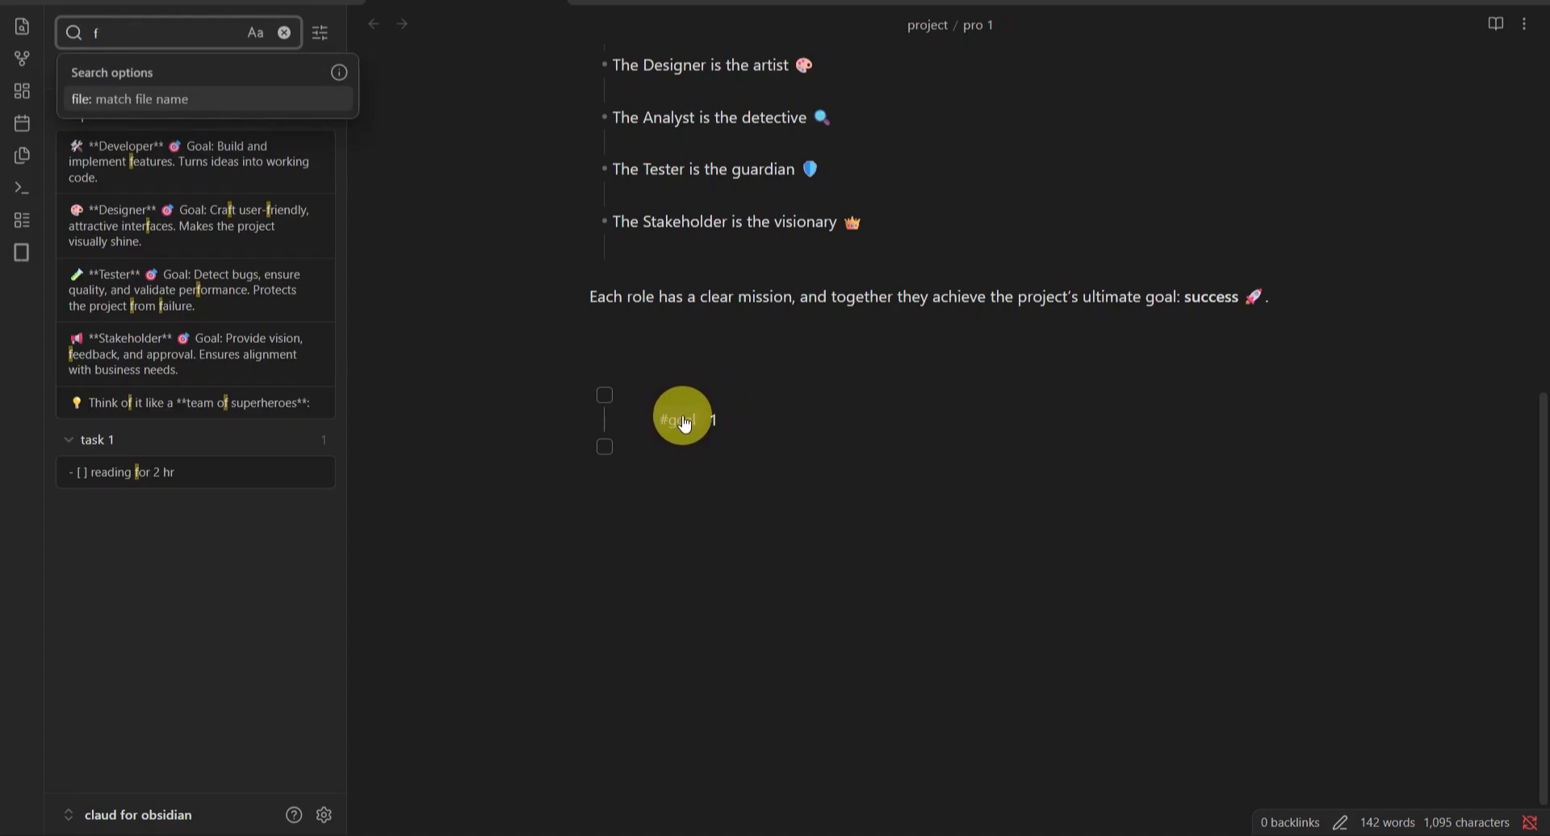
pyautogui.press('BackSpace')
pyautogui.write('f')
# Step: Undo the "goal 1" text and the extra checkbox line, back to the bare # sign
pyautogui.hotkey('ctrl', 'z')
pyautogui.hotkey('ctrl', 'z')
pyautogui.hotkey('ctrl', 'z')
pyautogui.hotkey('ctrl', 'z')
pyautogui.hotkey('ctrl', 'z')
pyautogui.hotkey('ctrl', 'z')
pyautogui.hotkey('ctrl', 'z')
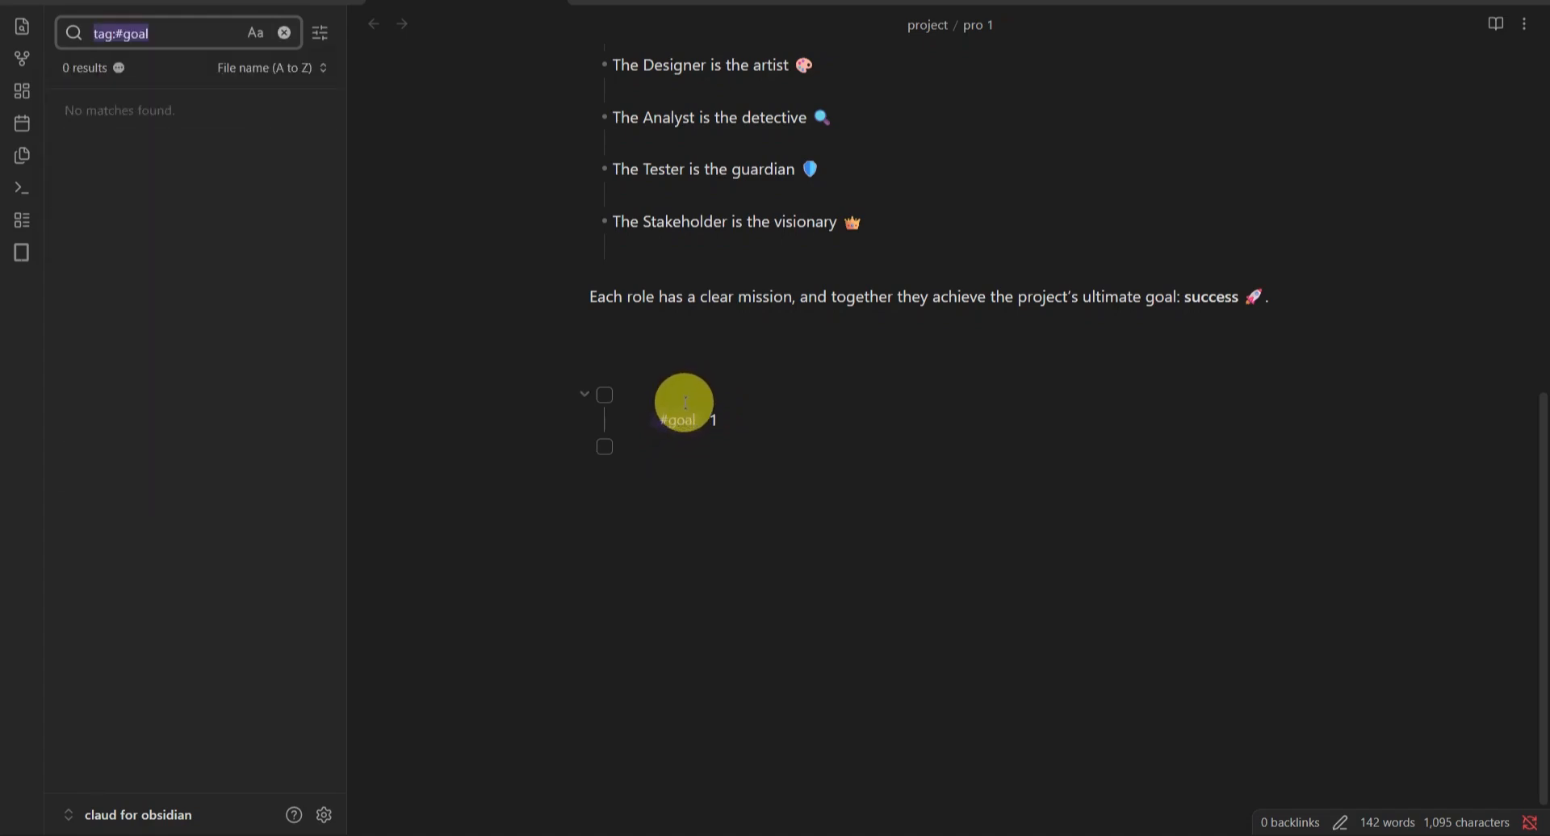
pyautogui.hotkey('ctrl', 'z')
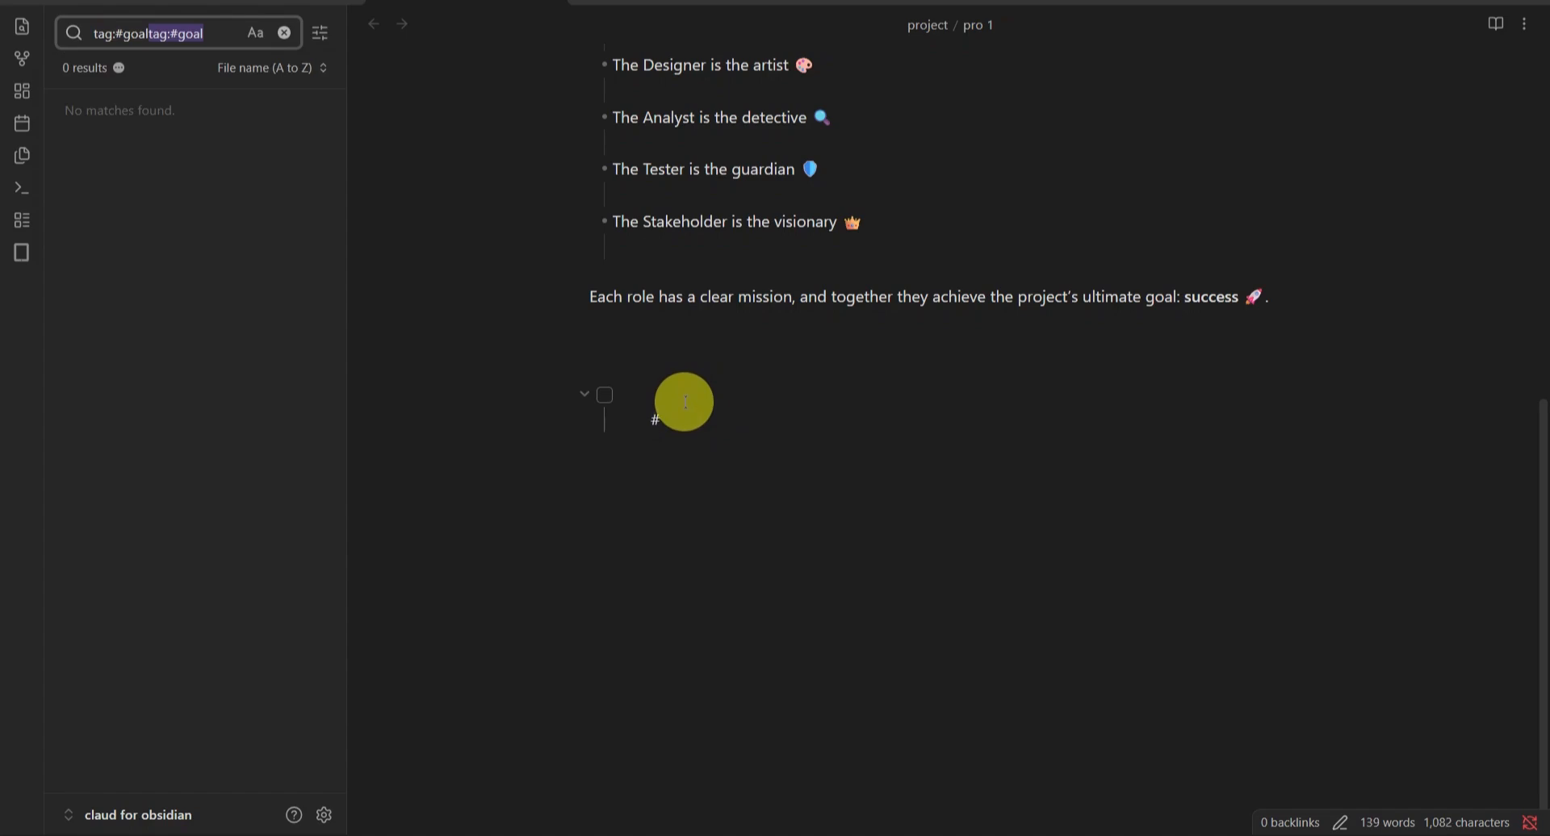
# Step: Remove the duplicated tag:#goal from the search query, write "goal" after the # below the checkbox, and start a new line
pyautogui.press('BackSpace')
pyautogui.click(683, 409)
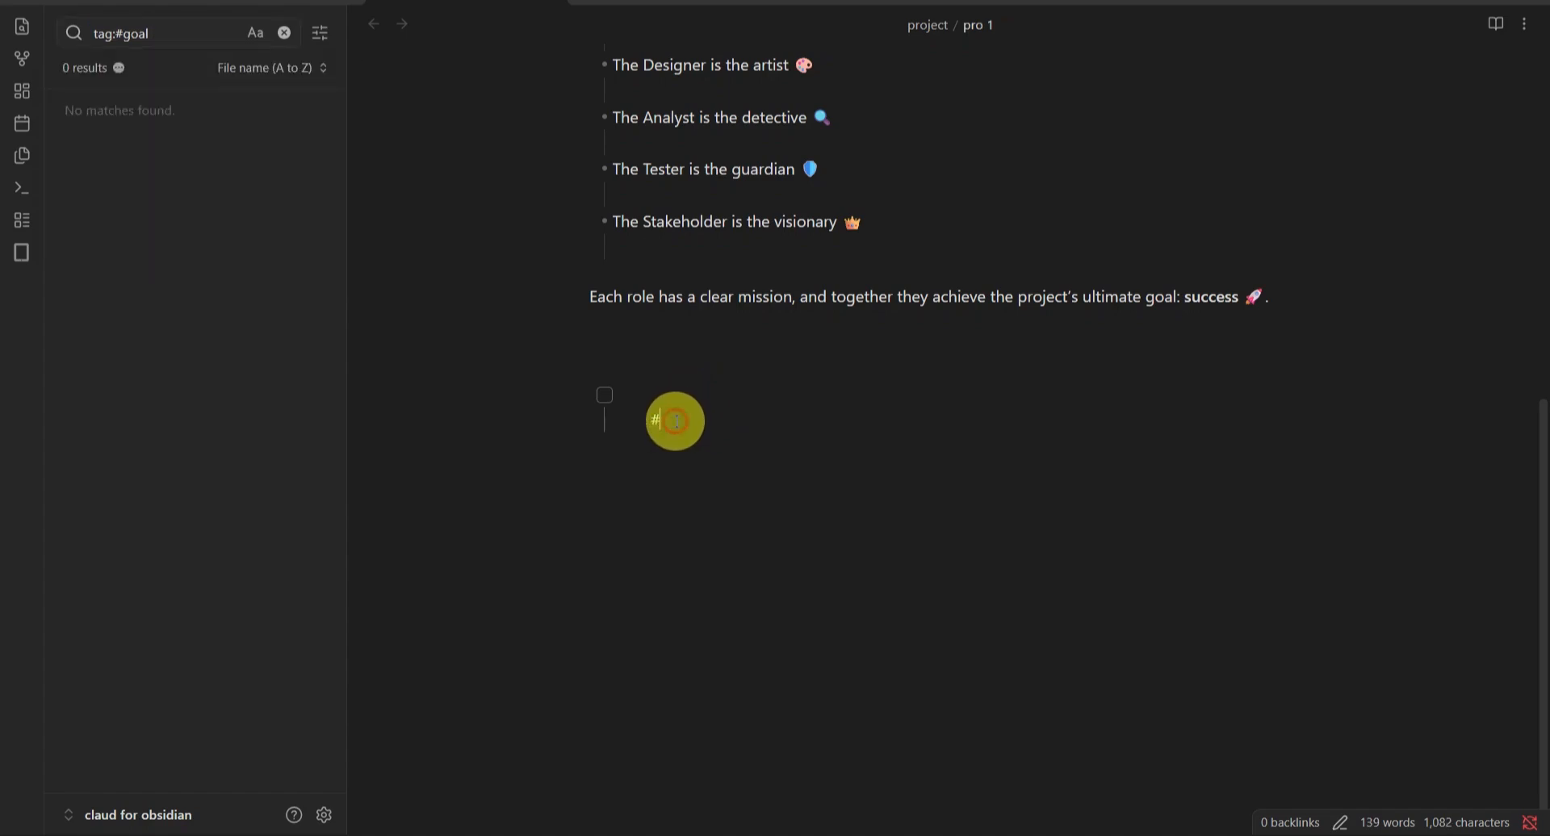
pyautogui.write('goal')
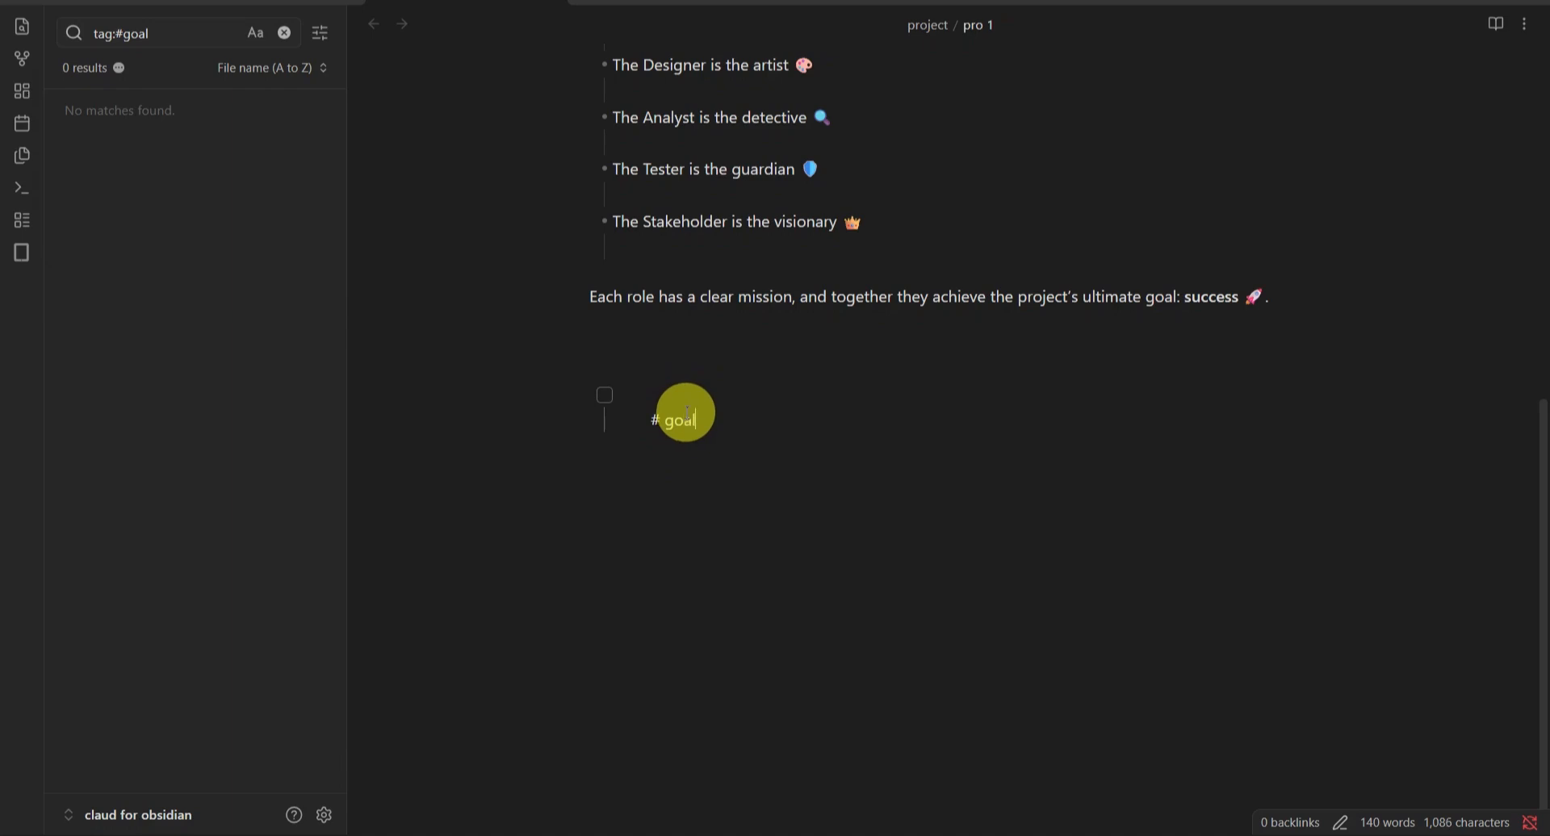
pyautogui.press('Return')
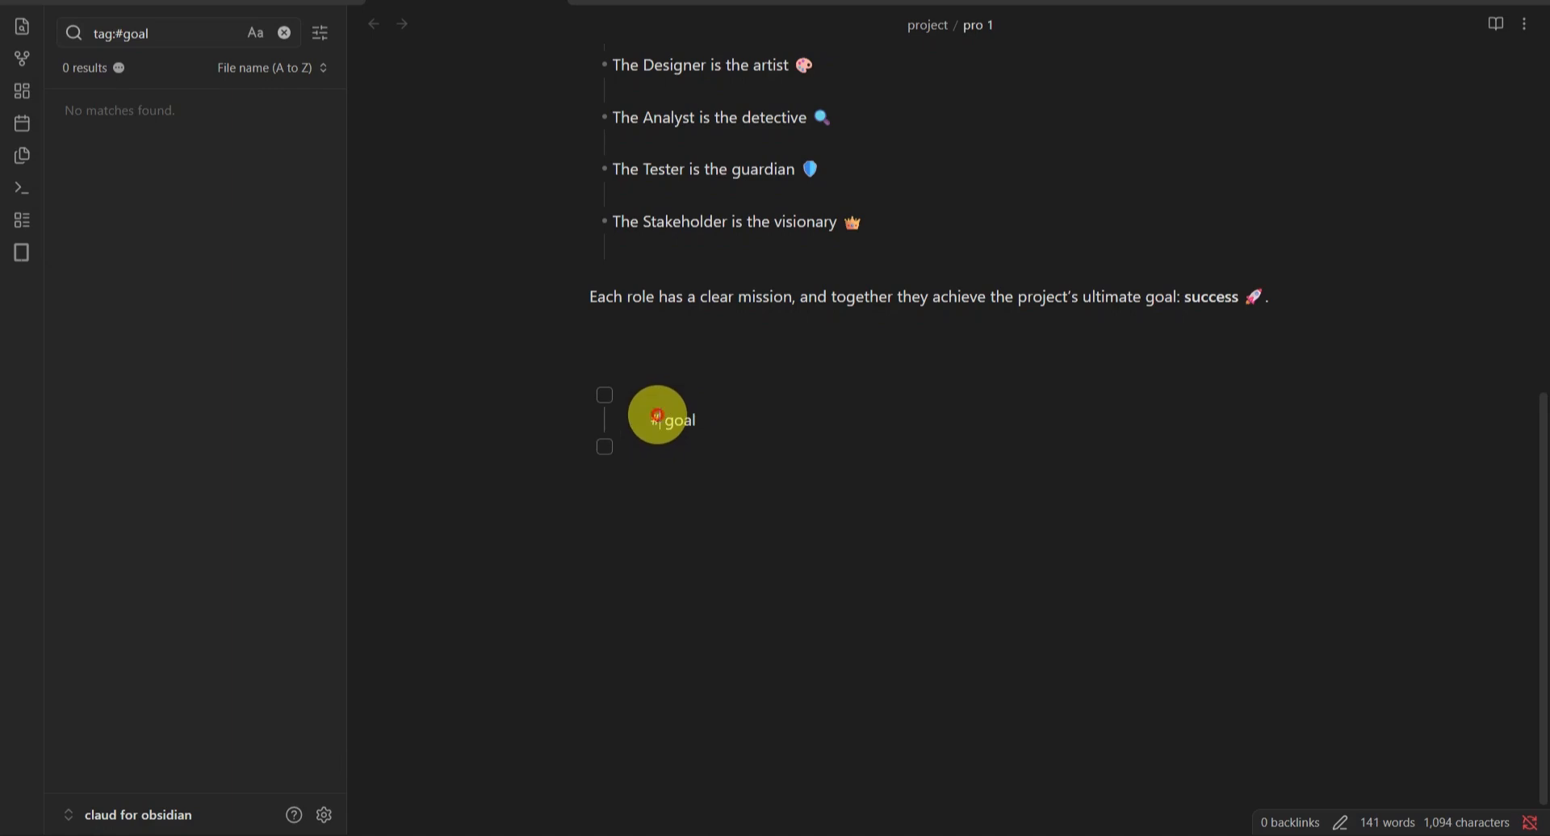
# Step: Try to fix the tag below the first checkbox by adding a second # and removing the space before "goal"
pyautogui.click(670, 409)
pyautogui.write('#')
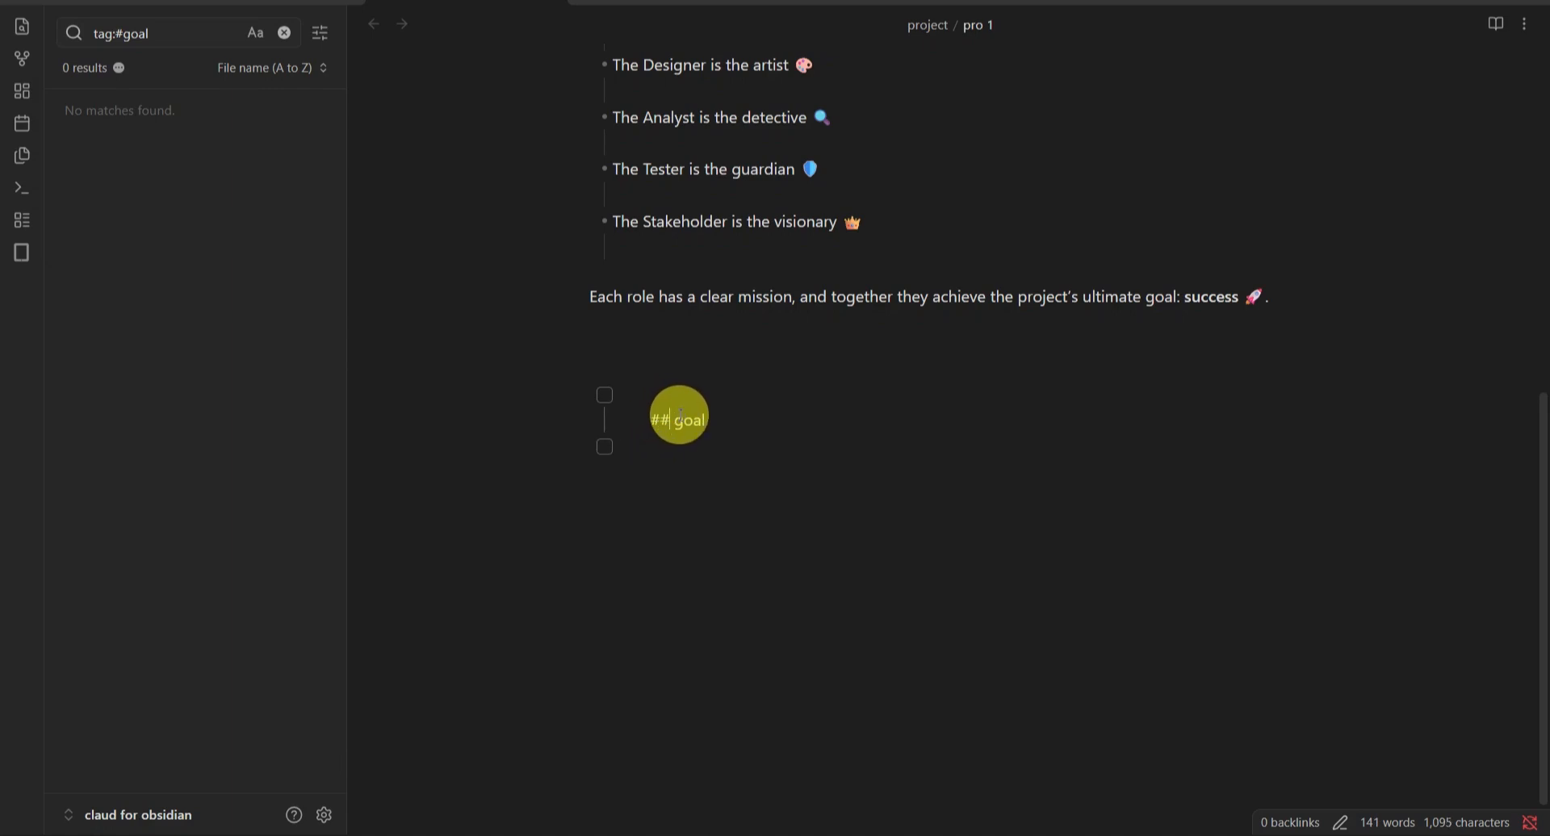
pyautogui.press('BackSpace')
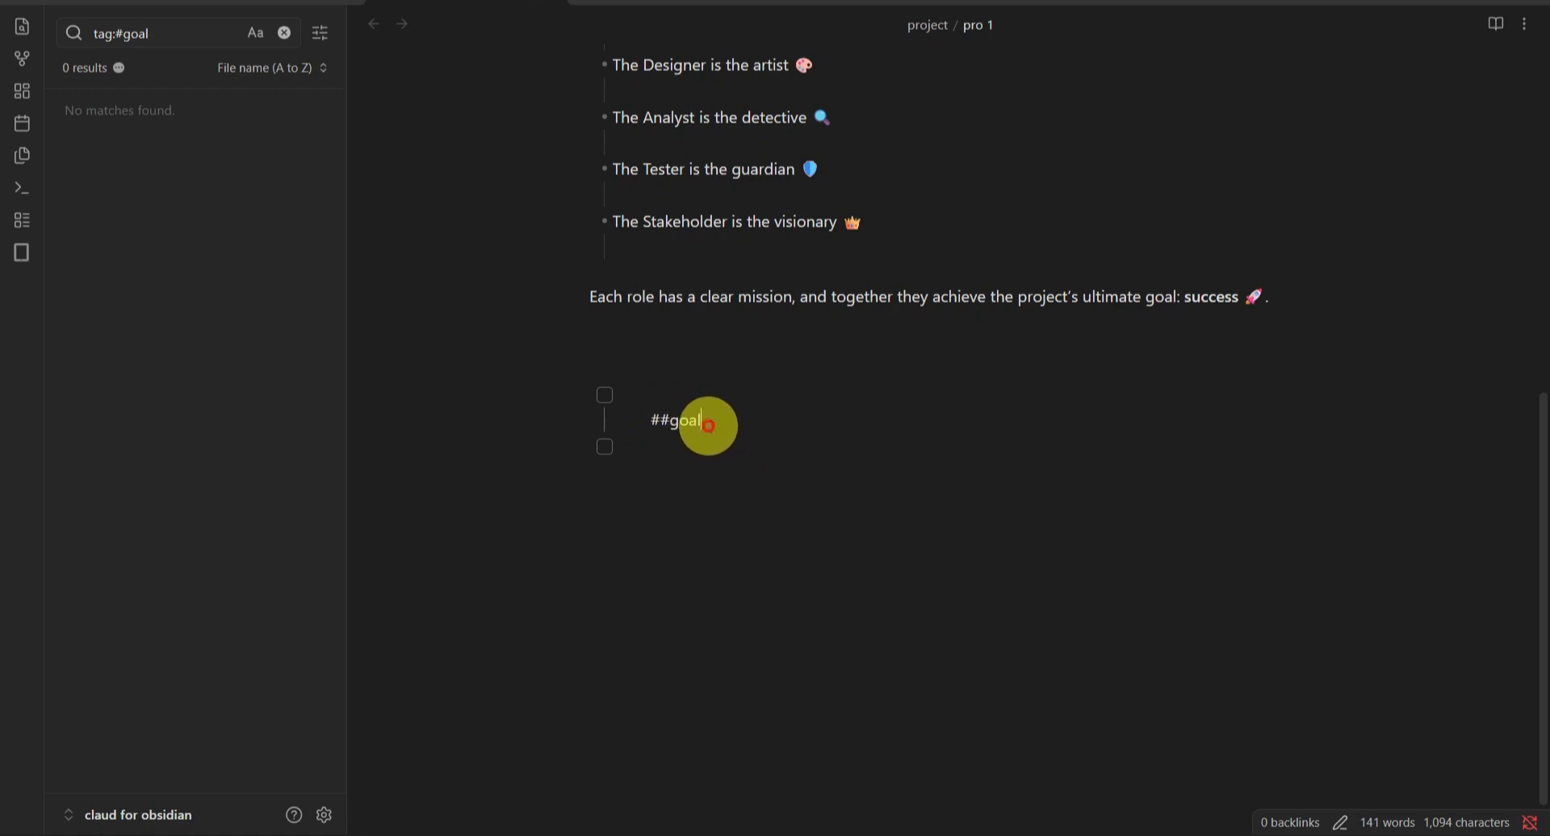
# Step: Delete the whole "##goal" text from the indented line between the two checkboxes
pyautogui.moveTo(711, 425); pyautogui.dragTo(633, 418)
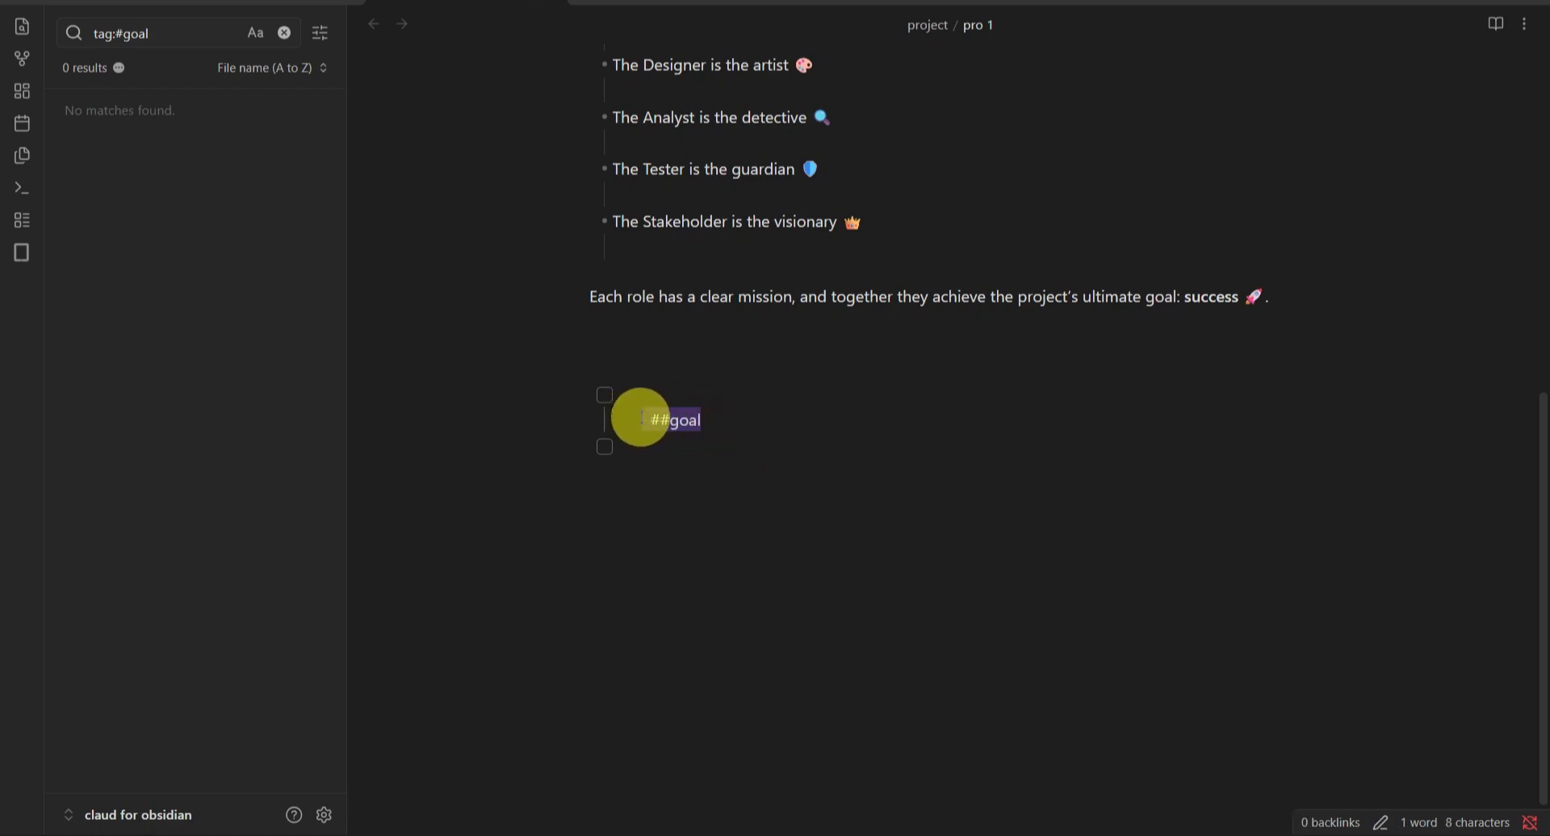
pyautogui.press('BackSpace')
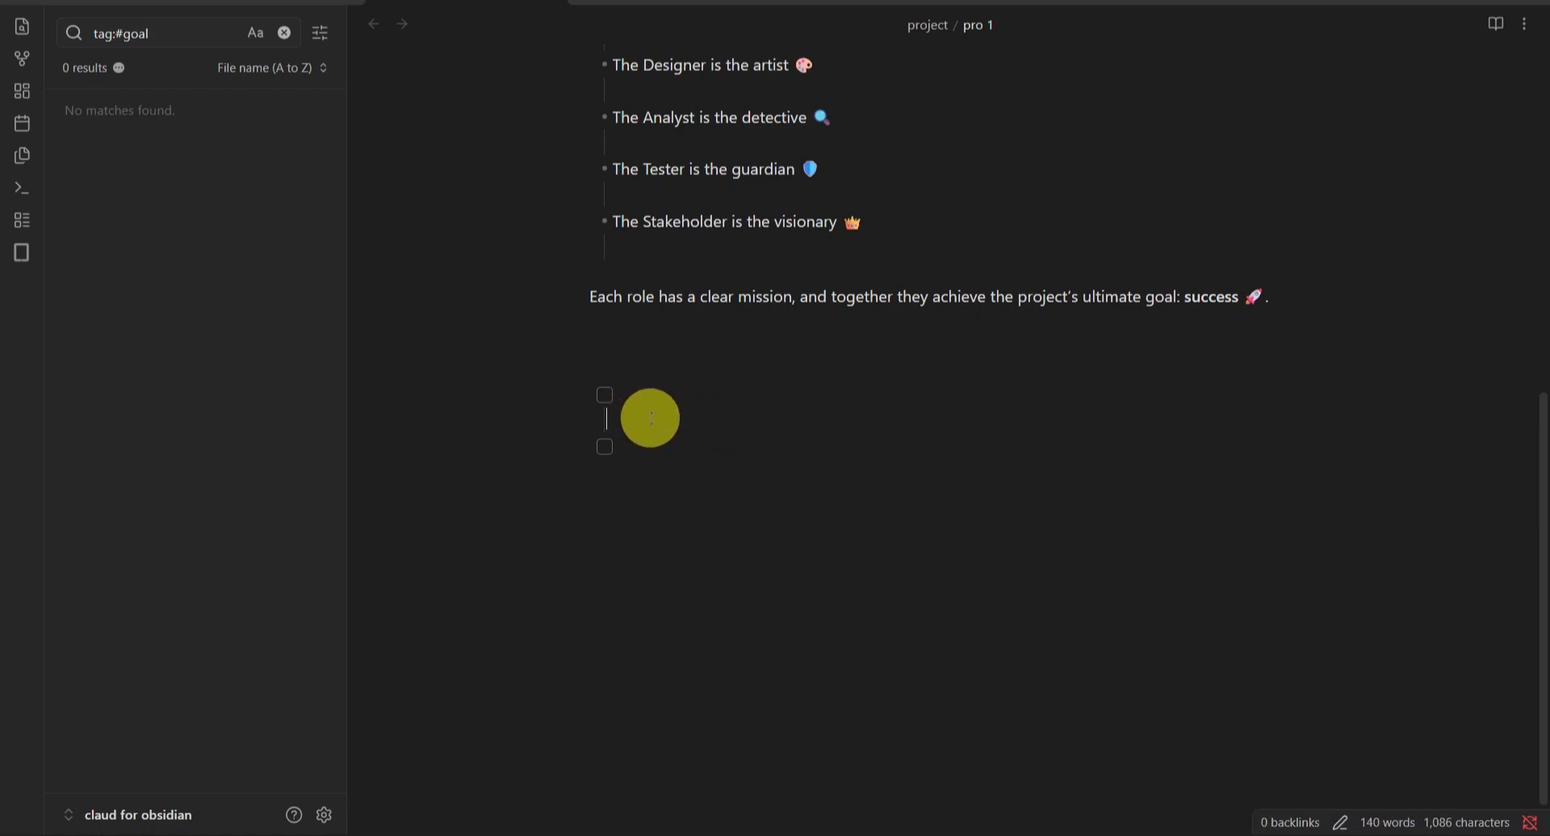
pyautogui.scroll(3, 651, 419)
pyautogui.scroll(-3, 647, 422)
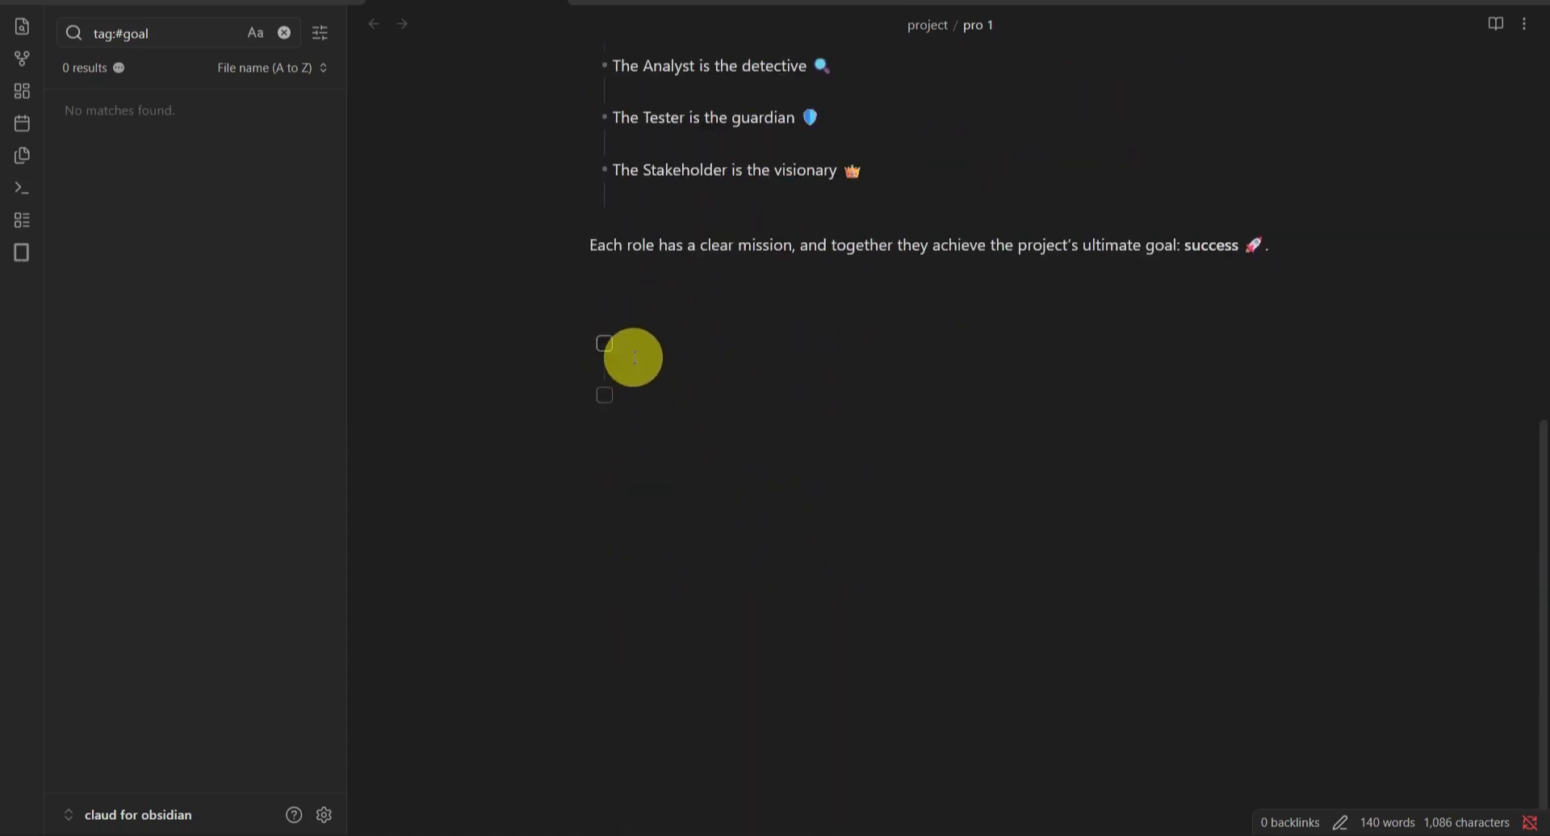
pyautogui.rightClick(641, 370)
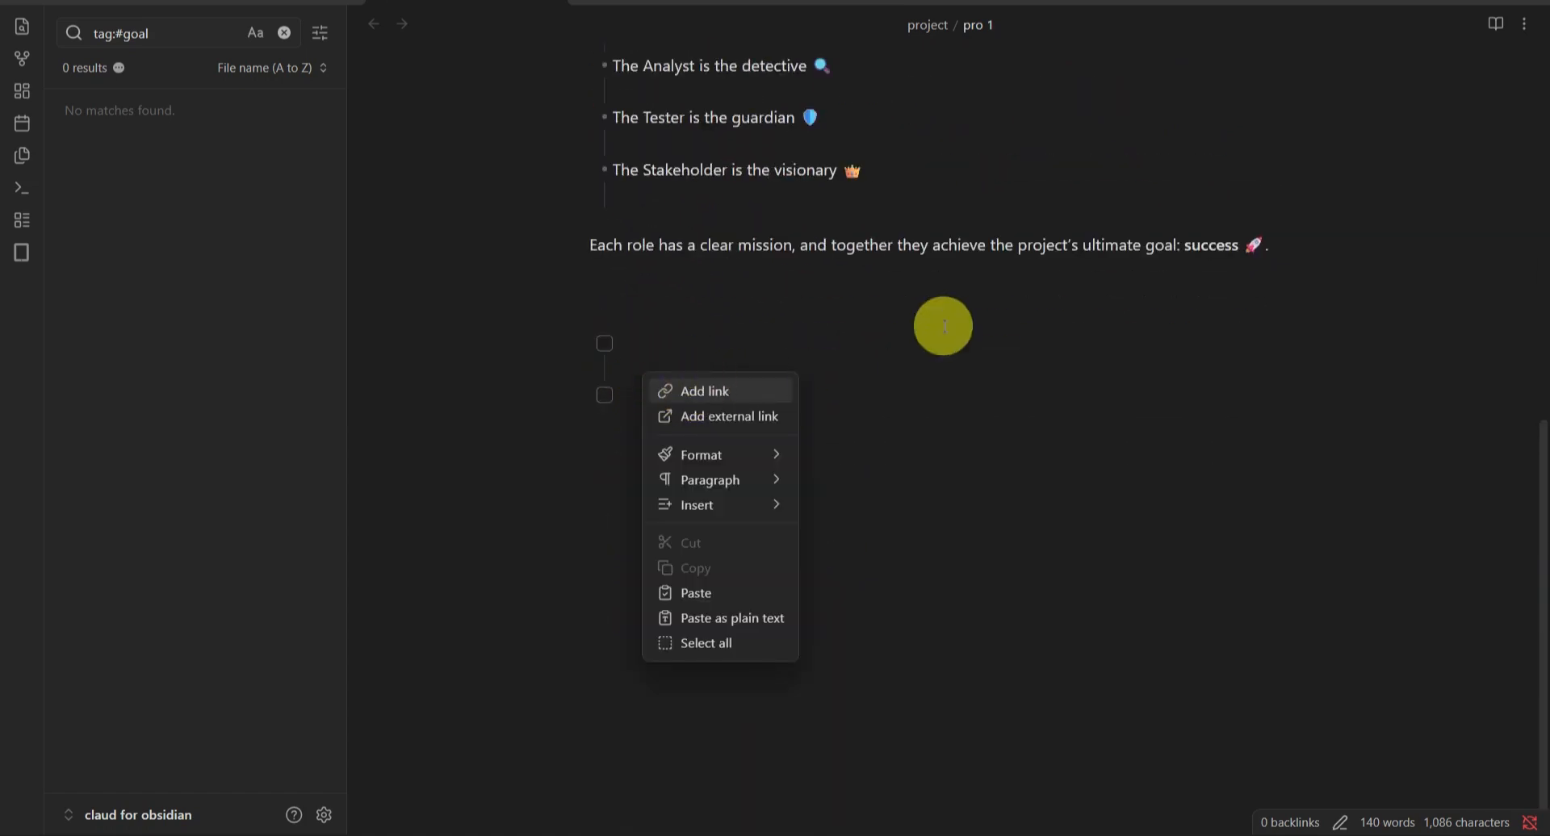
pyautogui.click(1523, 24)
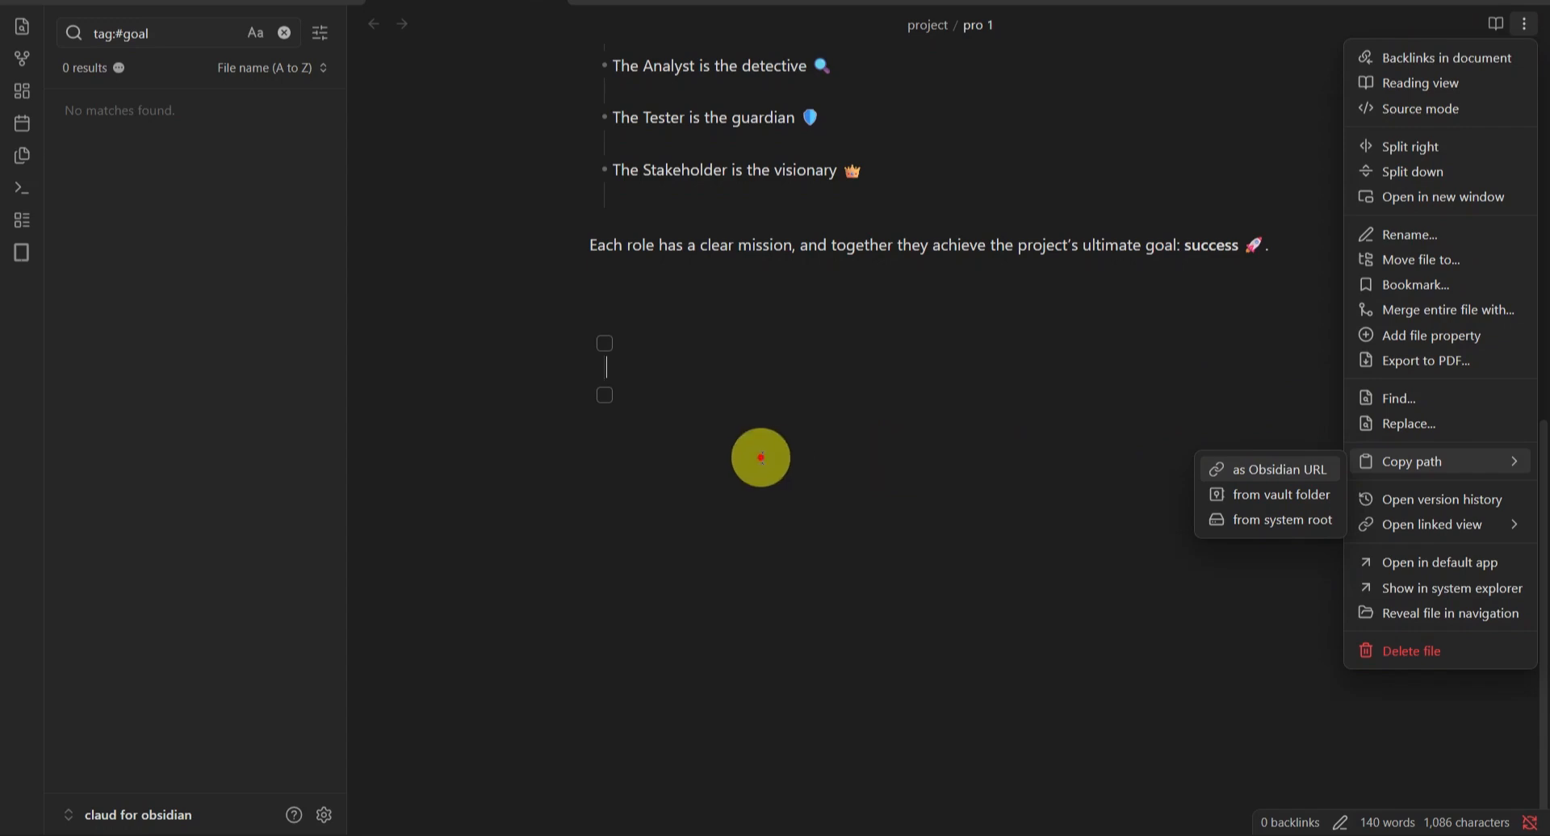
pyautogui.click(760, 458)
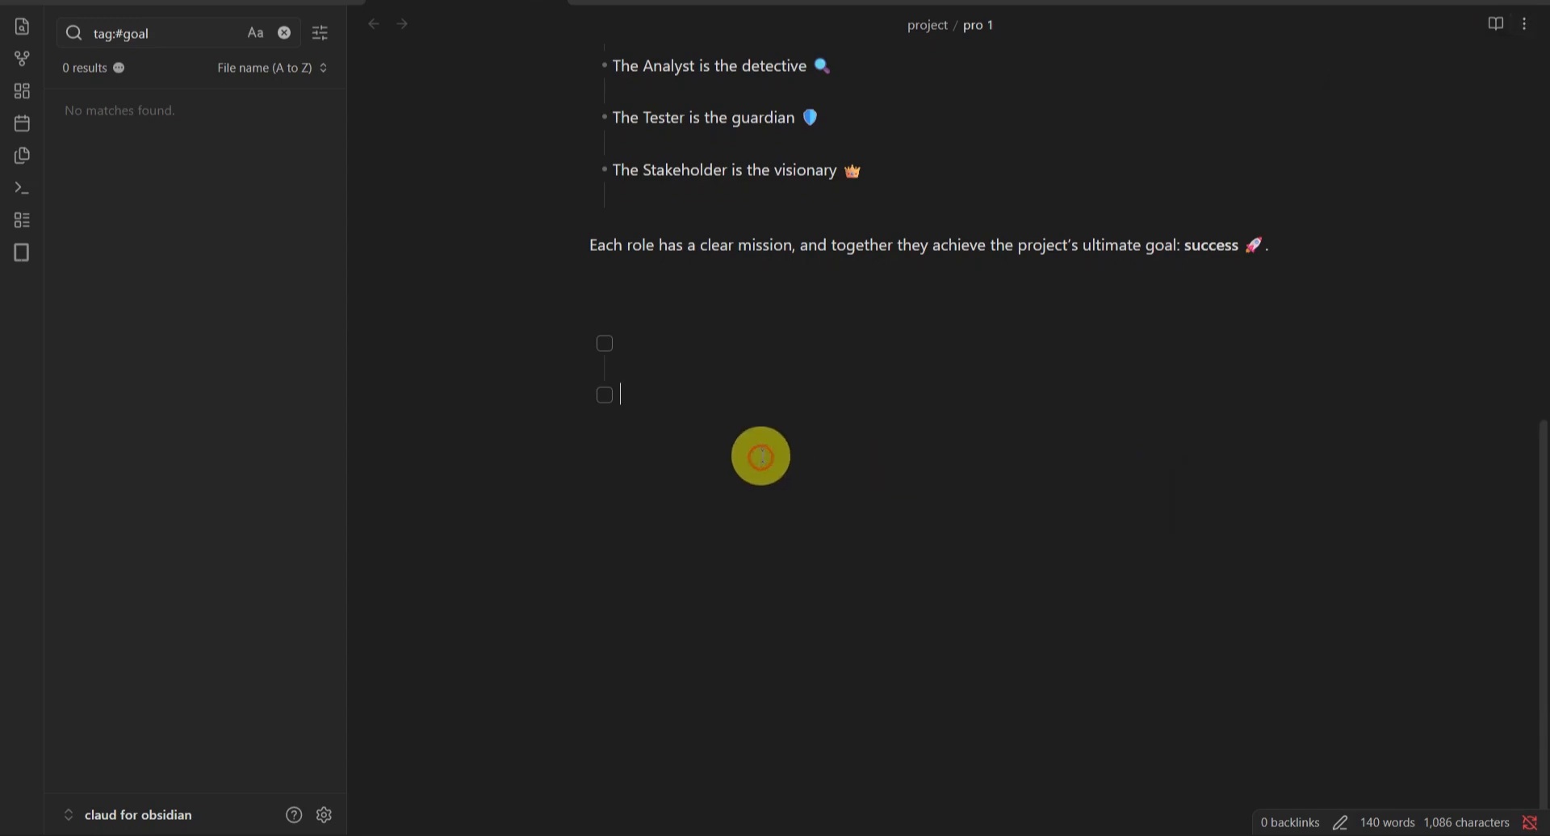